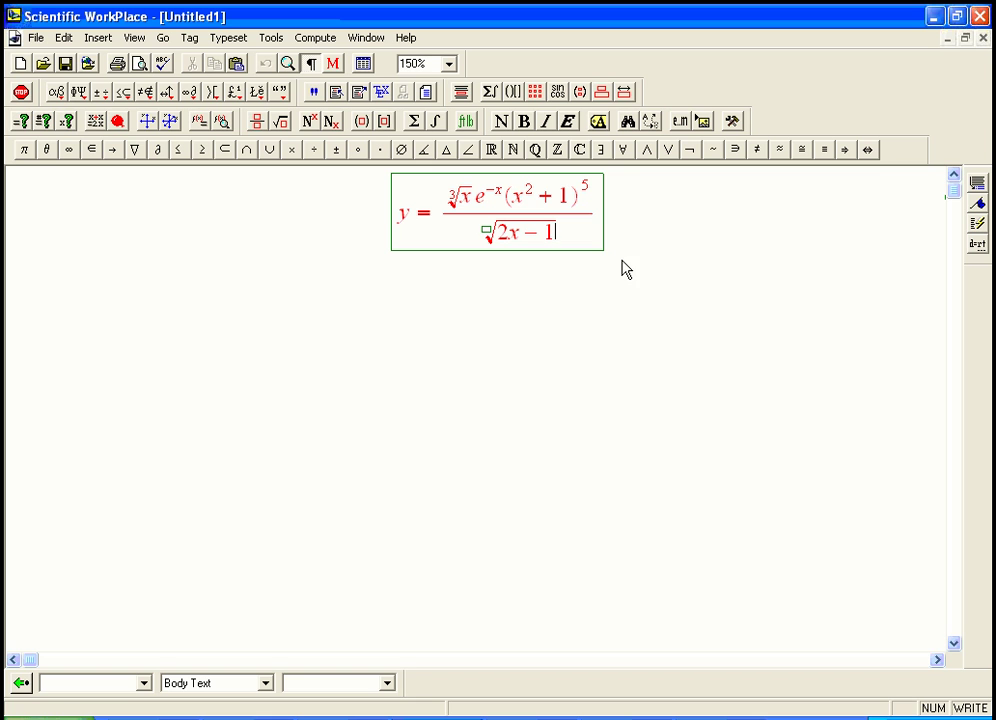
Add an empty row below y = ∛x e^(−x)(x²+1)⁵ / √(2x−1) in the same display
click(605, 227)
key(Left)
key(Left)
key(Left)
key(Left)
key(Left)
key(Left)
key(Left)
key(Left)
key(Right)
key(Right)
key(Right)
key(Right)
key(Right)
key(Right)
key(Right)
key(Right)
key(Right)
key(Right)
key(Right)
key(Return)
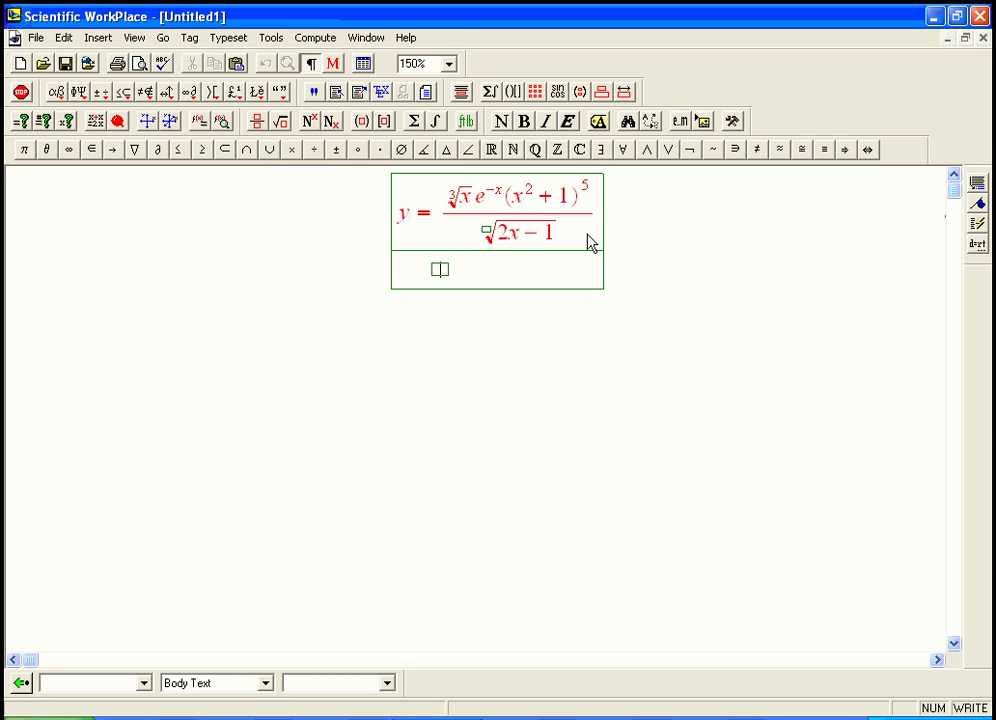
Write ln y = ln followed by a pasted copy of the original fraction
text(ln y )
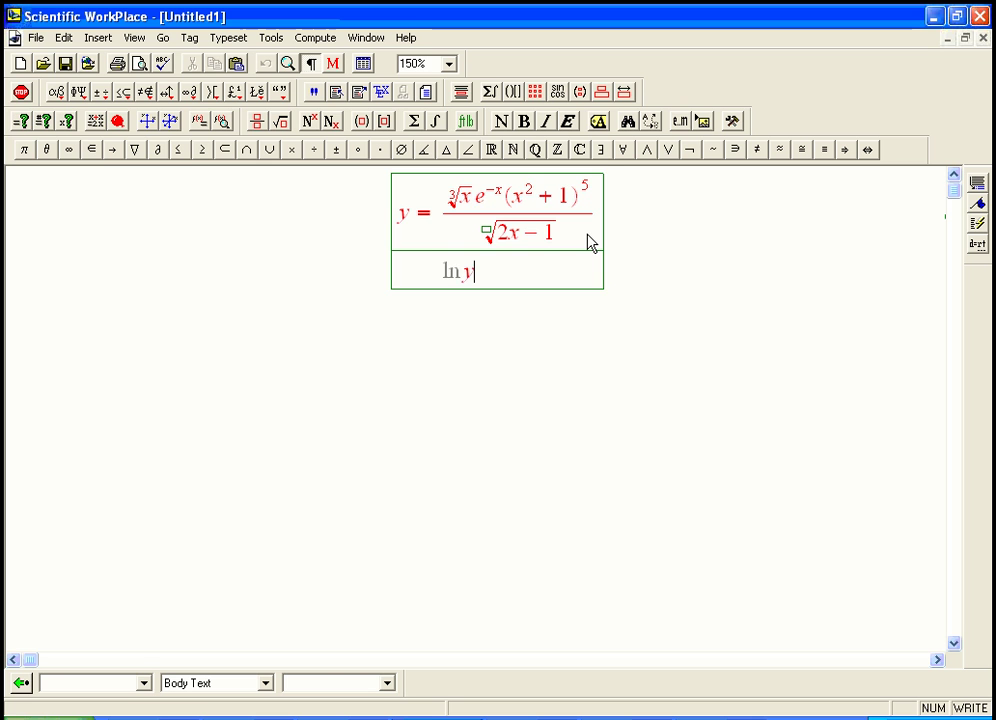
text(=)
drag(460, 222, 519, 222)
key(ctrl+c)
click(458, 272)
key(ctrl+v)
text(ln)
click(620, 301)
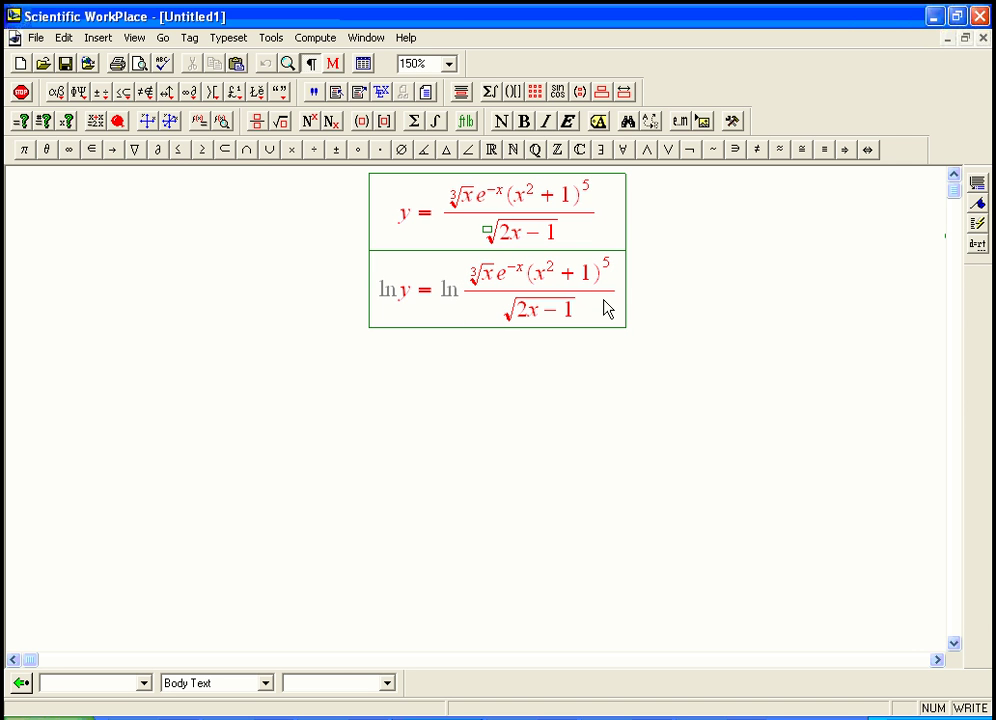
Start a third row beginning with = ln
key(Return)
text(=)
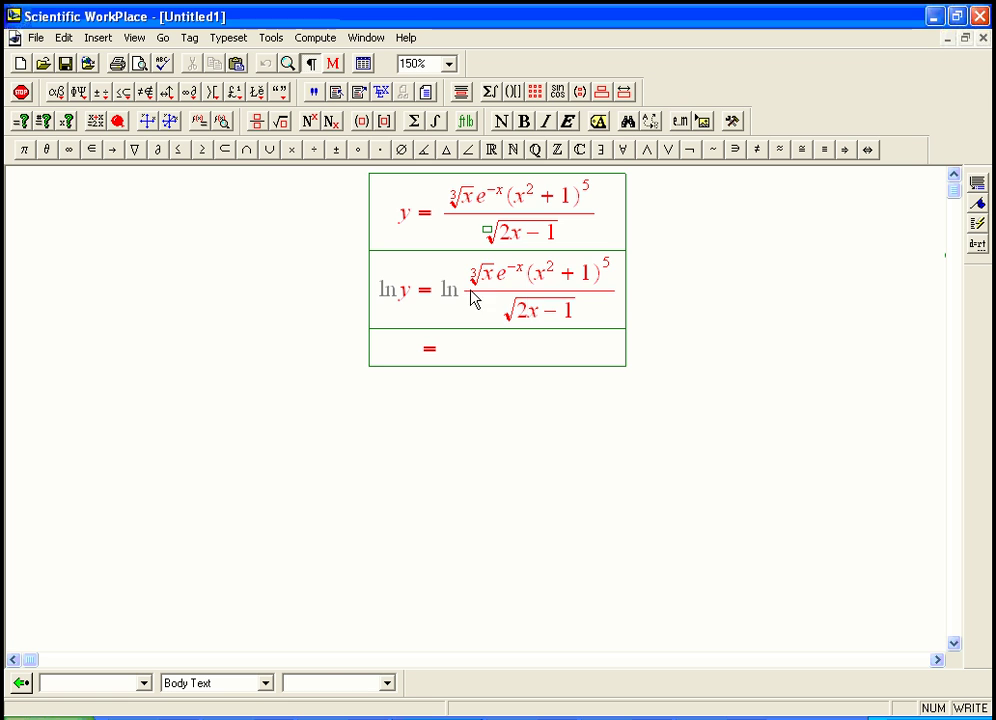
drag(462, 298, 607, 302)
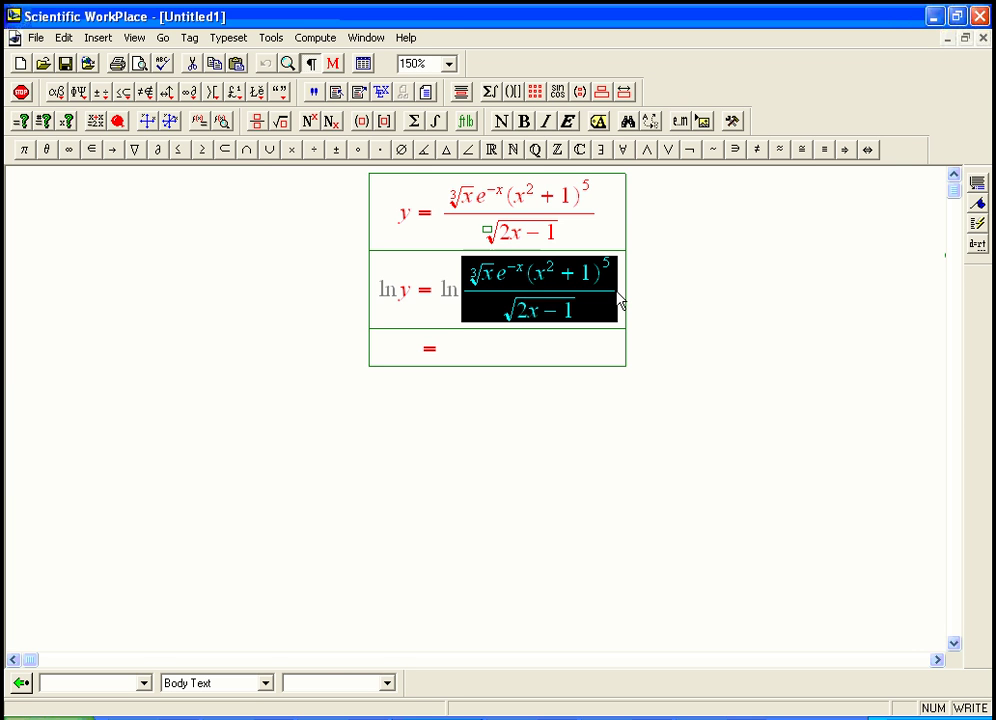
click(617, 298)
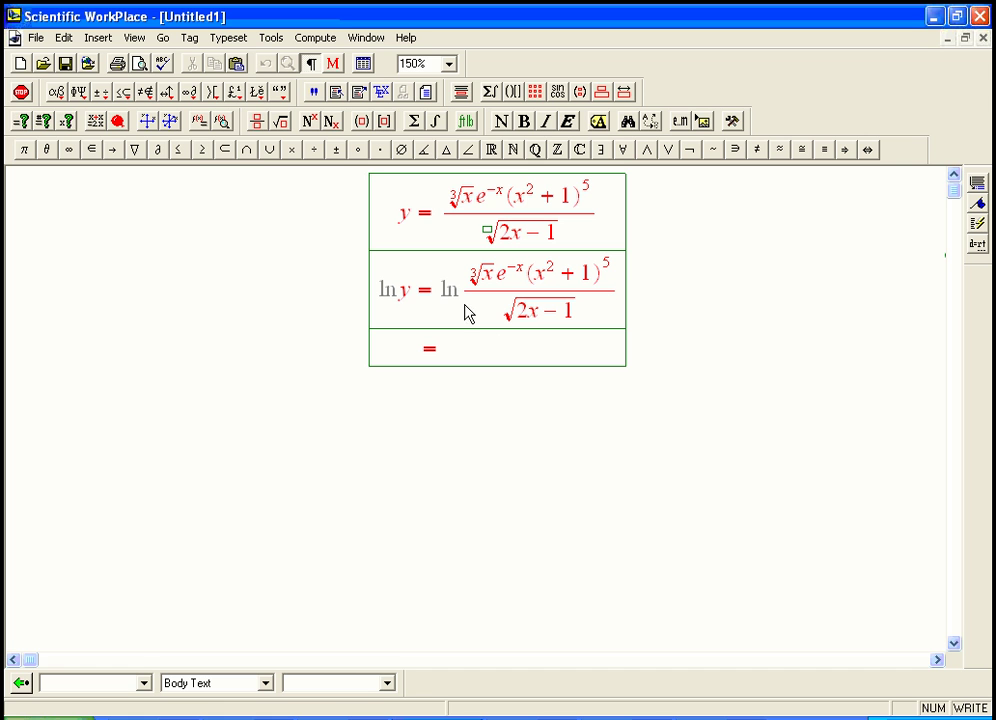
click(480, 364)
text(ln)
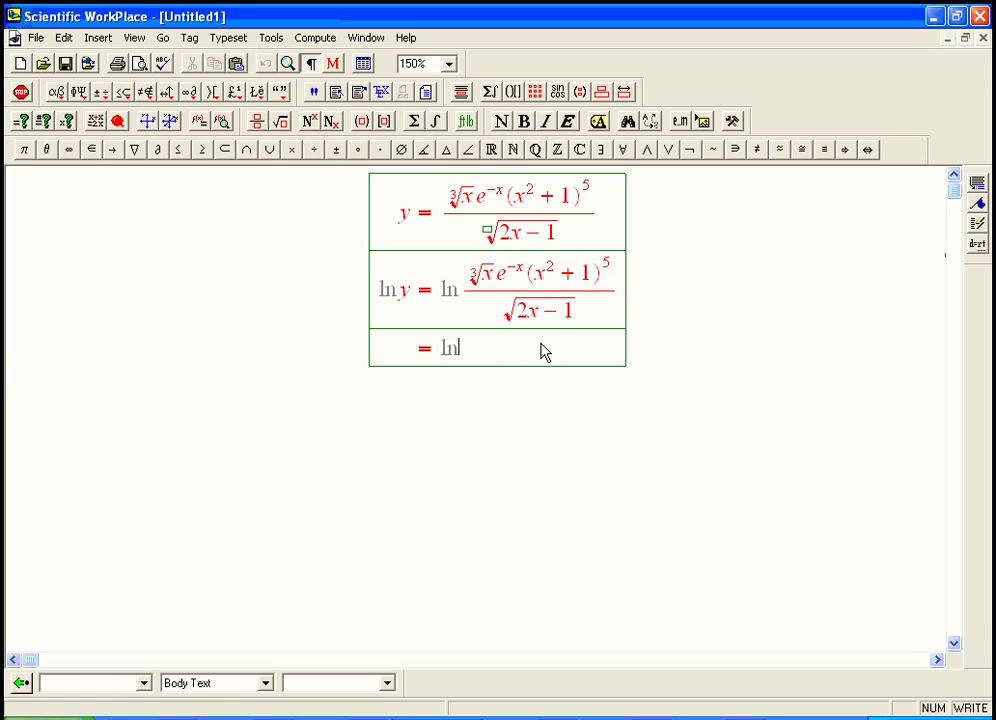
Complete row three as ln ∛x e^(−x)(x²+1)⁵ − ln √(2x−1) and add a fourth row
drag(471, 276, 607, 276)
key(ctrl+c)
click(466, 353)
key(ctrl+v)
text(-ln)
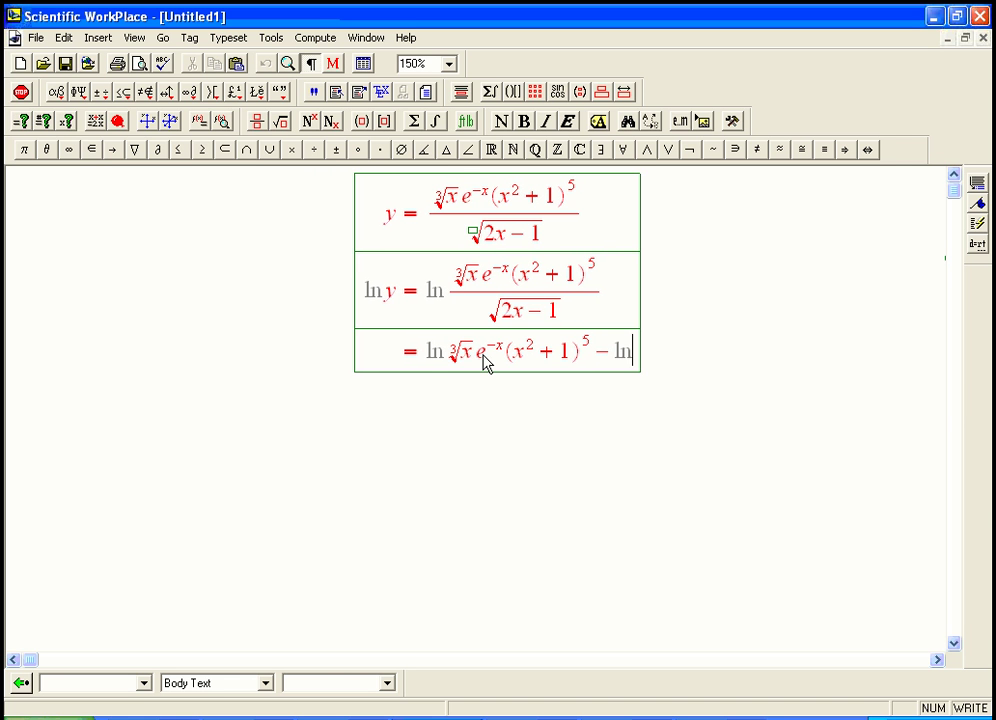
key(ctrl+r)
text(2x-1)
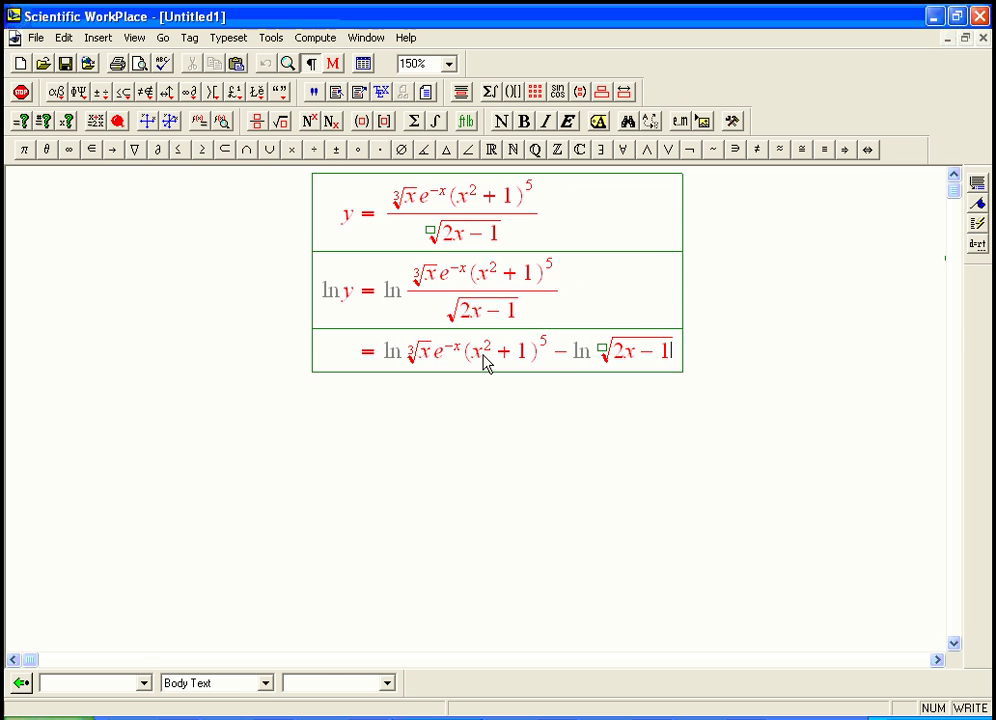
key(Return)
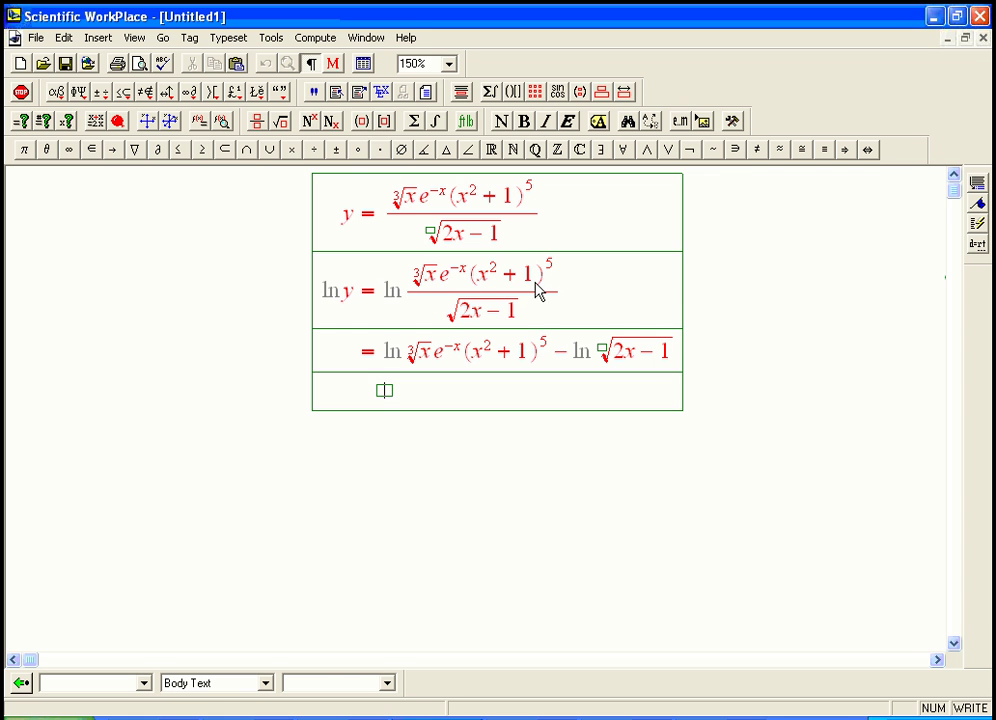
Wrap the ln y fraction in parentheses and add the note 'The operation moves and changes.' below
drag(409, 291, 513, 306)
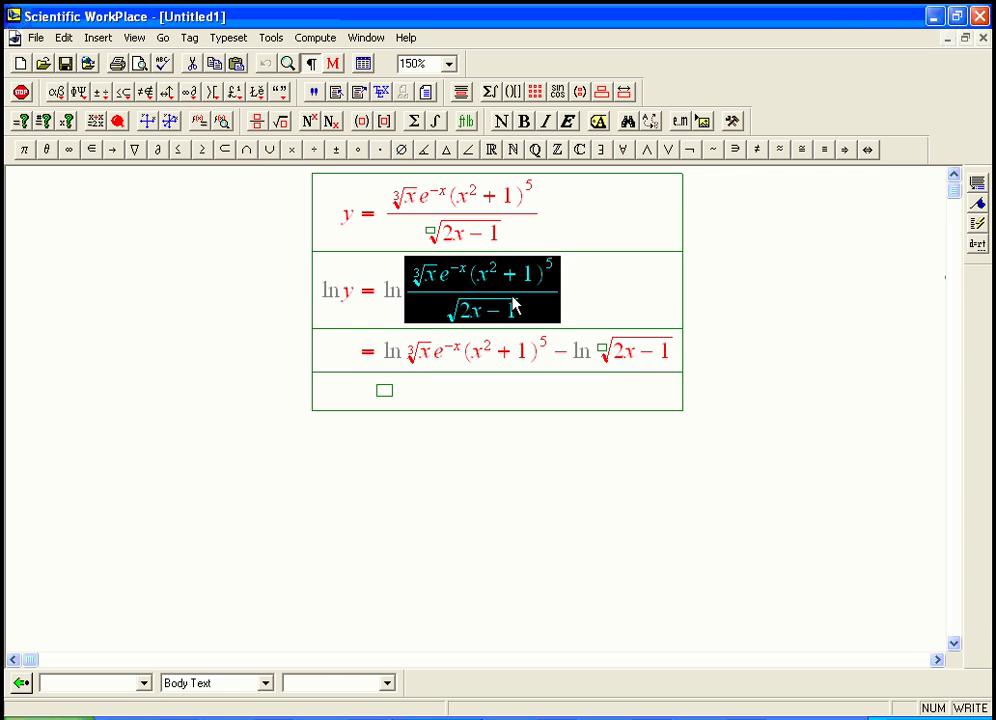
key(ctrl+9)
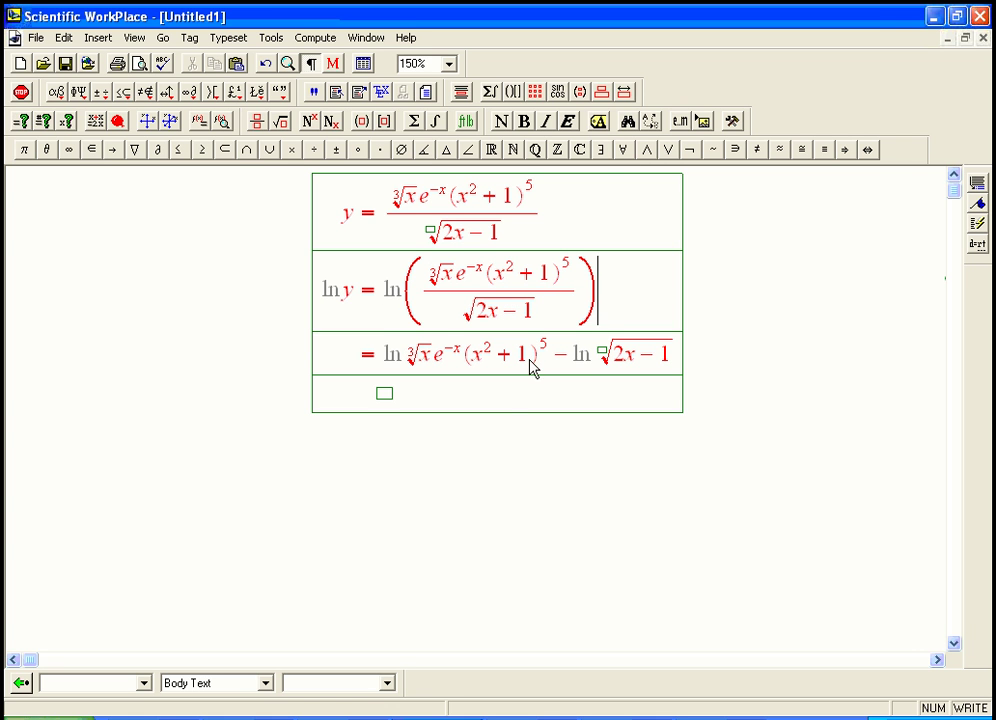
click(560, 446)
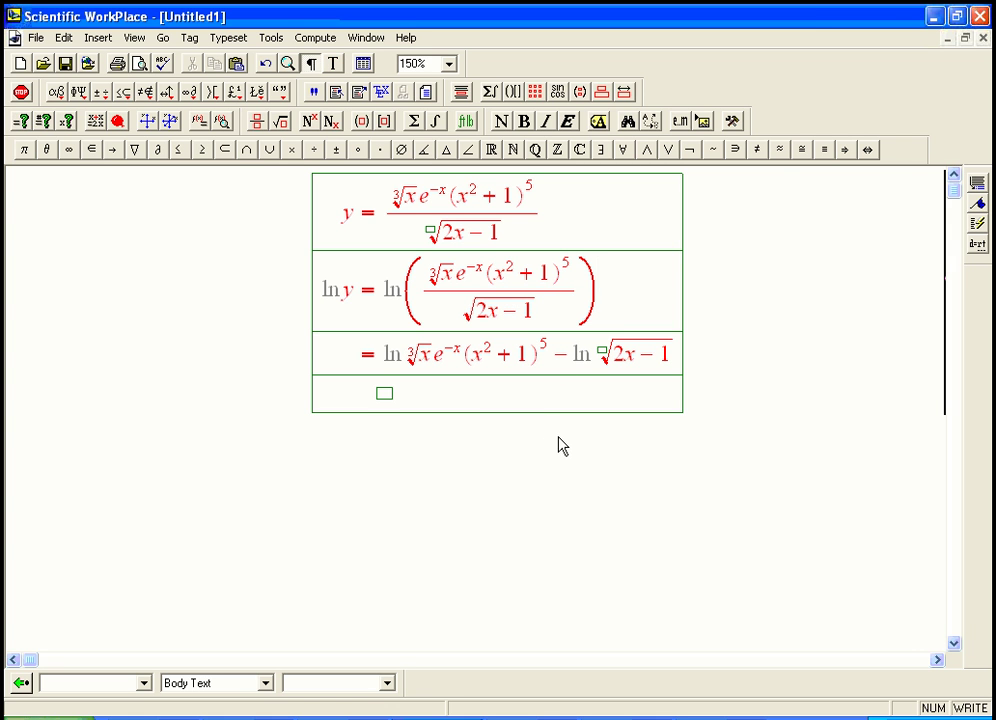
text(The )
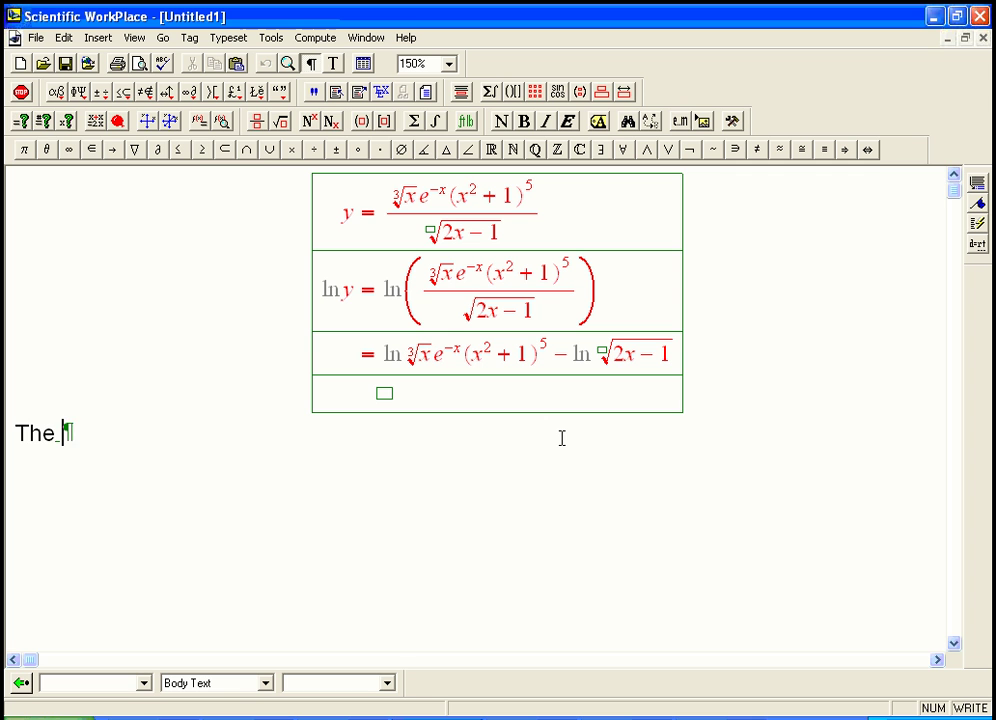
text(operation moves an)
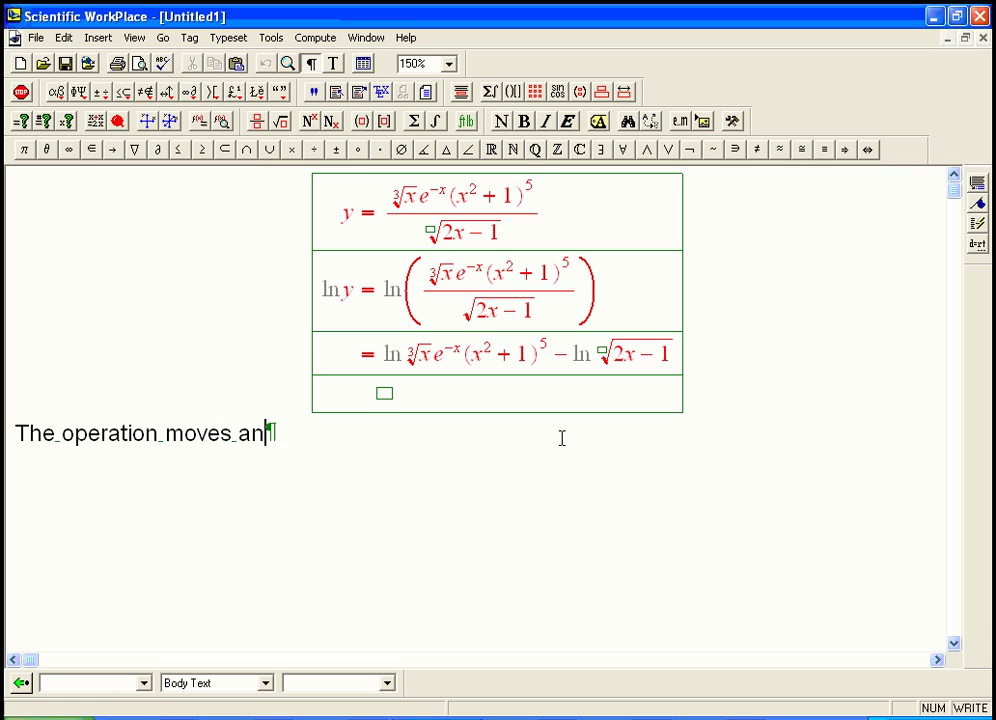
text(d changes.)
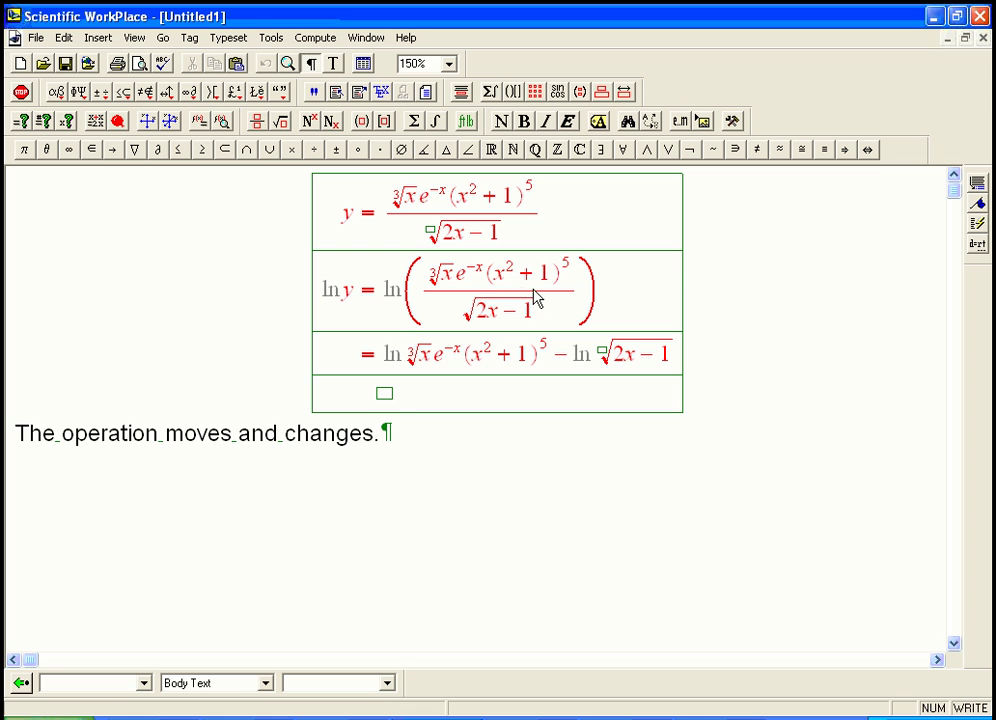
click(390, 401)
Type ln ∛x + ln e^(−x) in row four
text(ln)
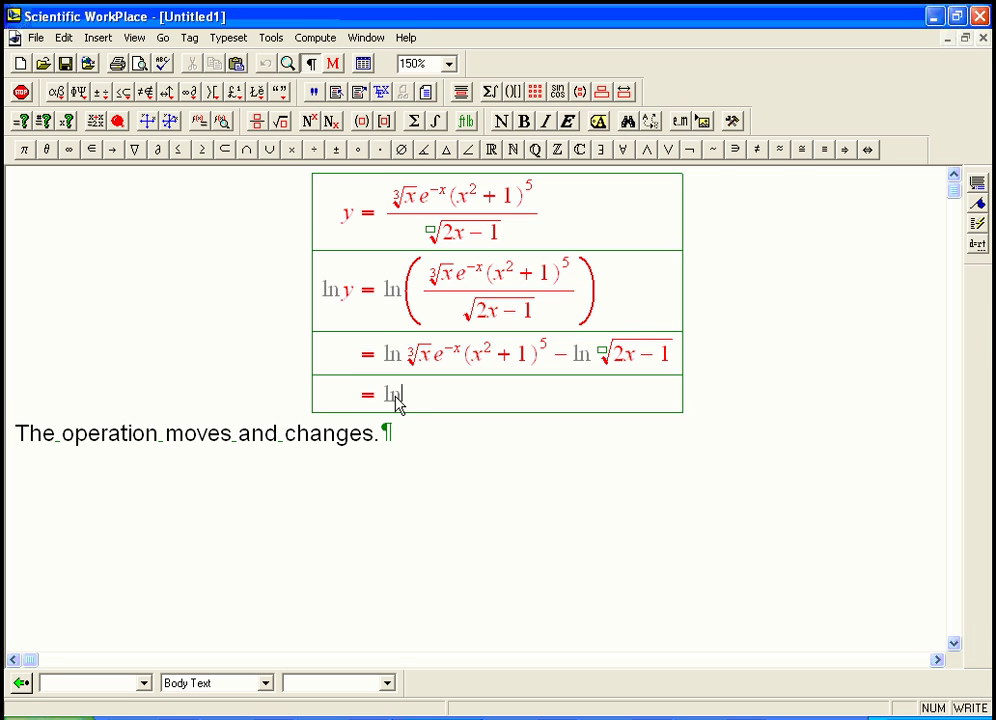
key(ctrl+r)
text(3)
key(Tab)
text(x )
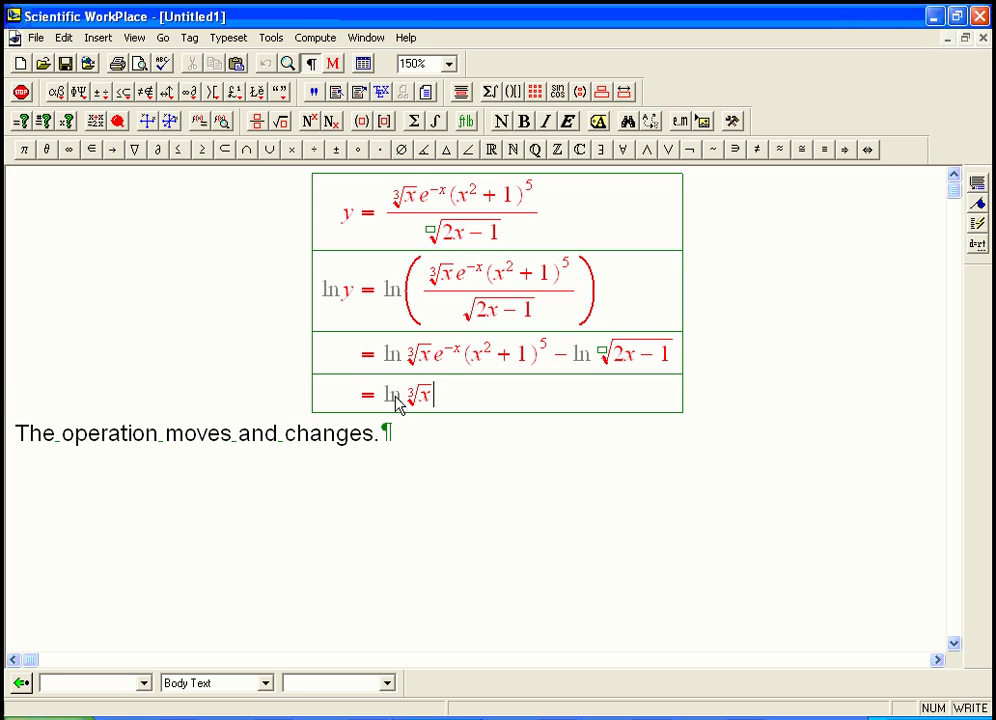
text(+ ln e)
key(ctrl+h)
text(-x)
key(Right)
Continue row four with + ln((x²+1)⁵)
text(+ ln()
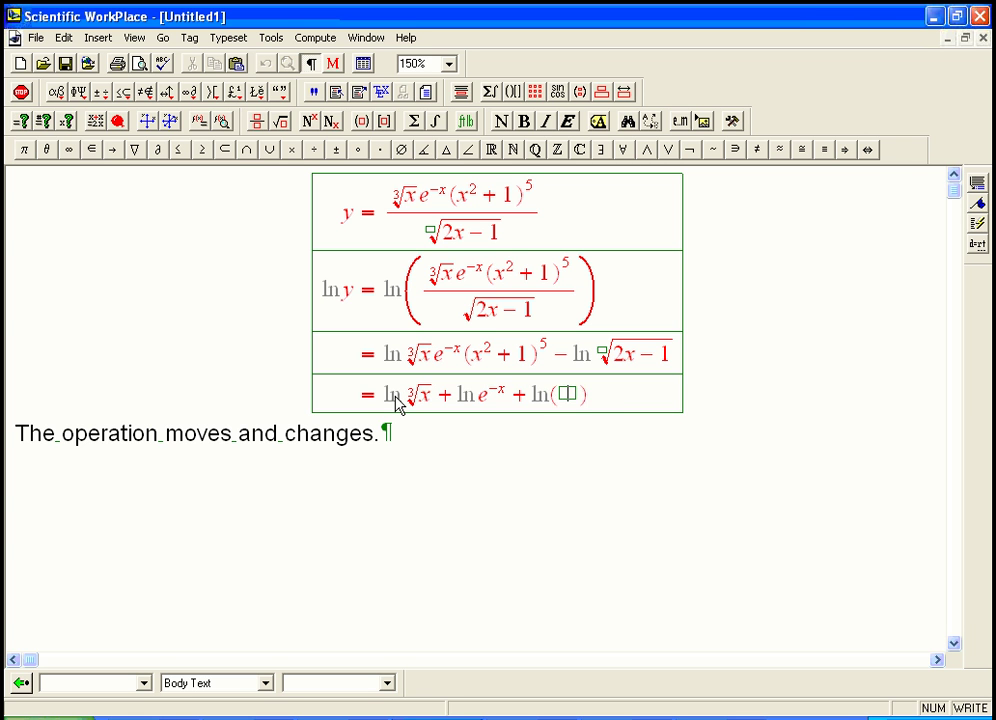
text(x)
key(ctrl+h)
text(2)
key(Right)
text(+1)
key(Right)
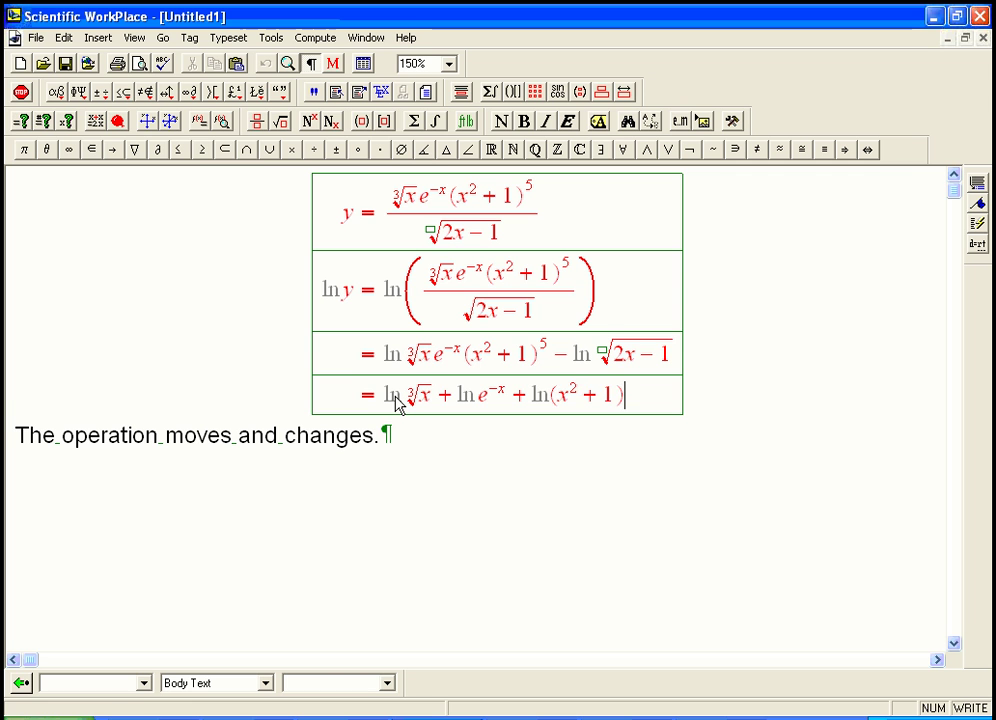
key(ctrl+h)
text(5)
key(shift+Left)
key(shift+Left)
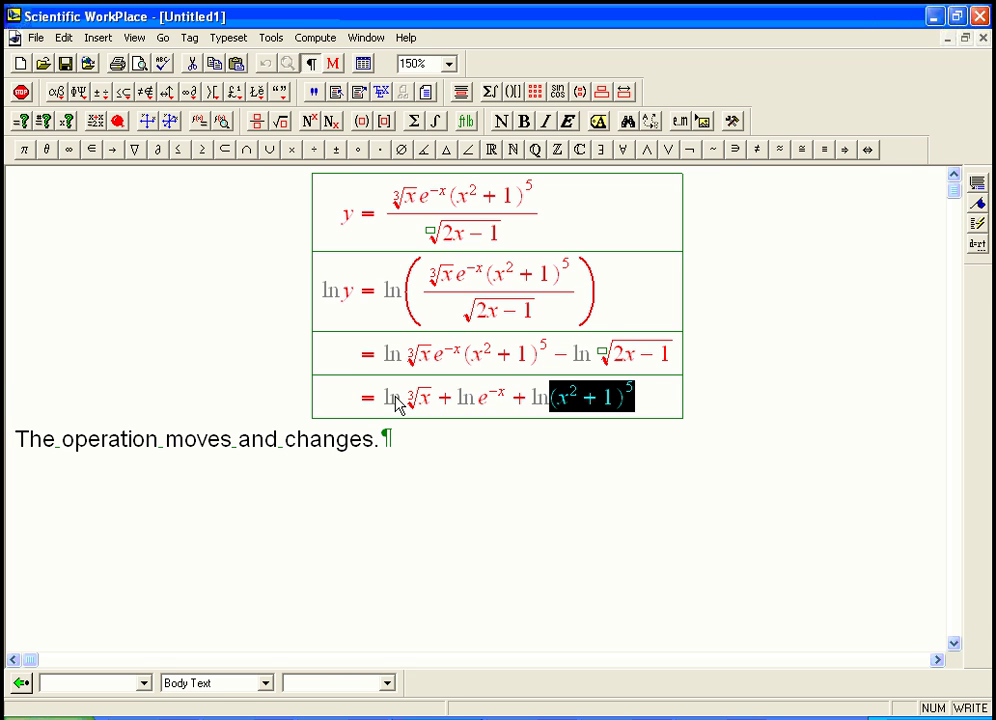
Finish row four with − ln √(2x−1) and start row five with =
text(()
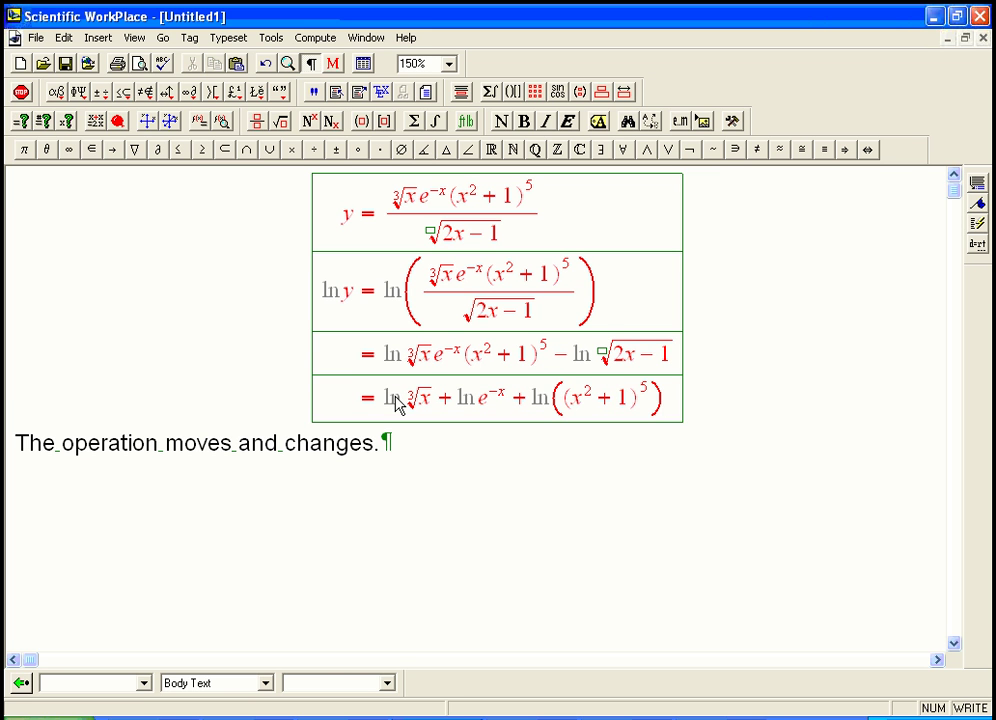
text(-)
text(ln)
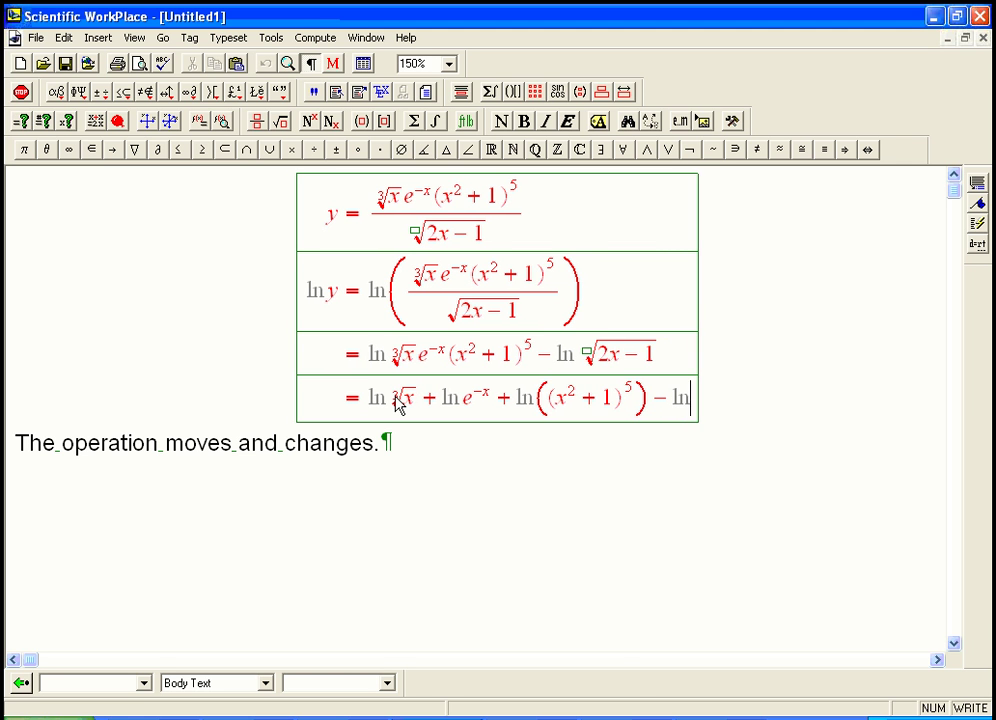
key(ctrl+r)
text(2x-1)
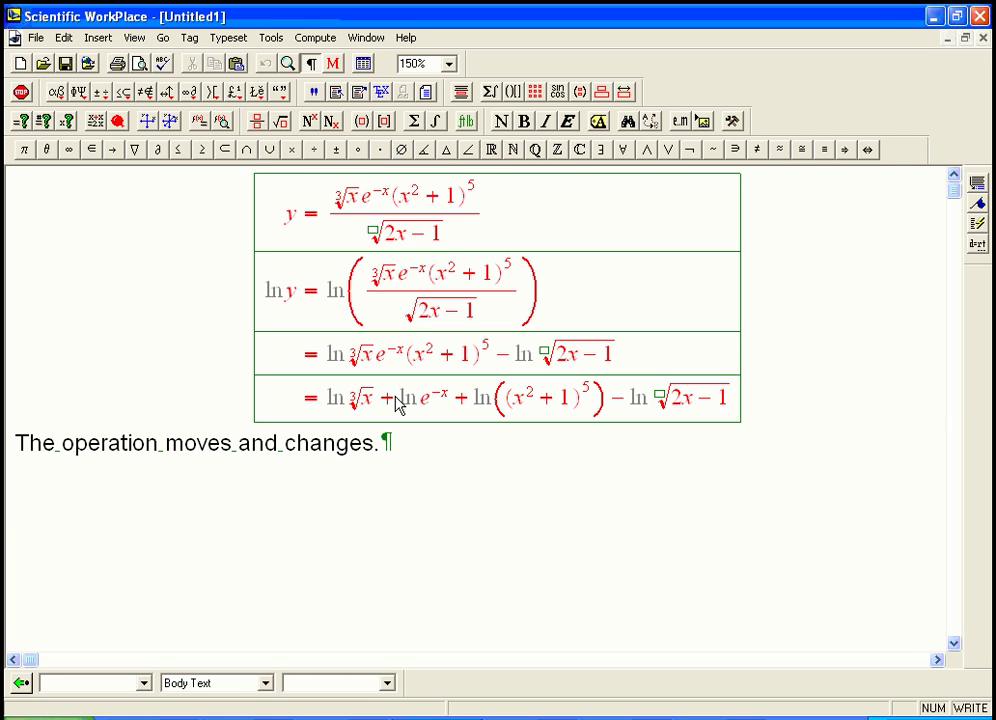
key(Return)
text(=)
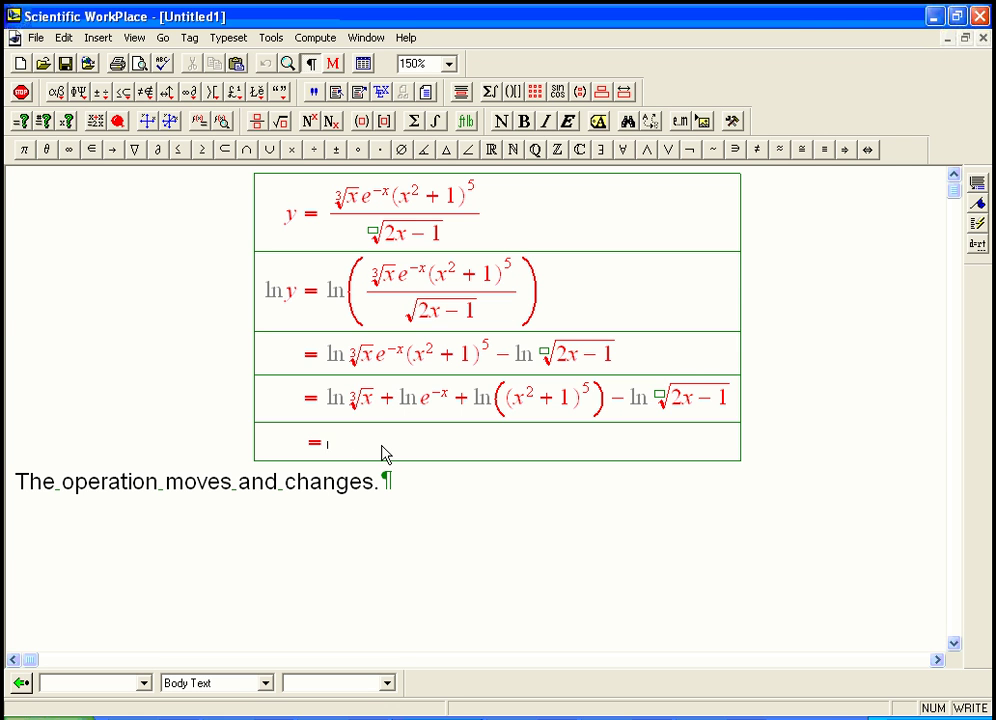
Begin row five with (1/3) ln x
key(ctrl+f)
text(1)
key(Tab)
text(3)
key(Right)
text(ln x)
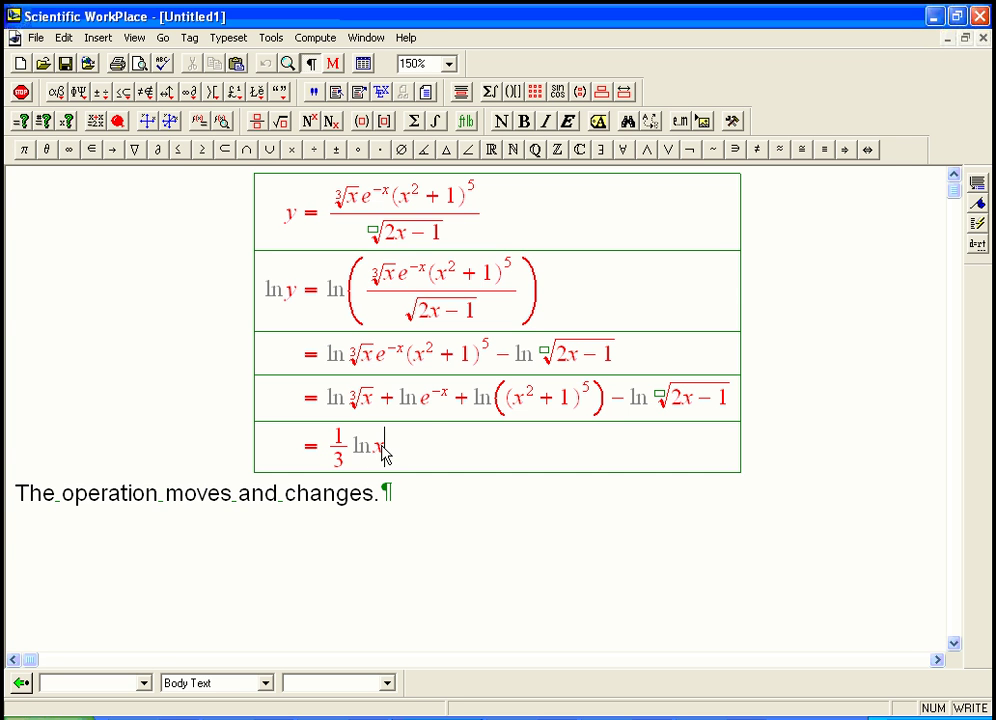
click(429, 413)
key(Left)
key(Left)
Continue row five with − x + 5 ln(x² + 1) −
click(423, 457)
text(+)
key(BackSpace)
text(- x + )
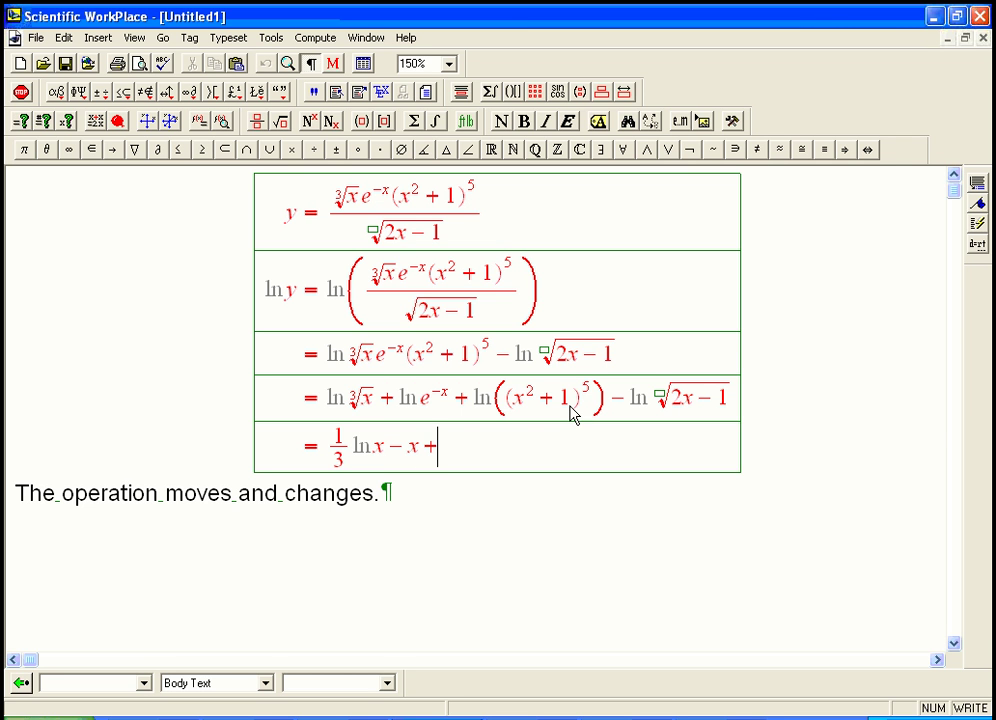
text(5 ln)
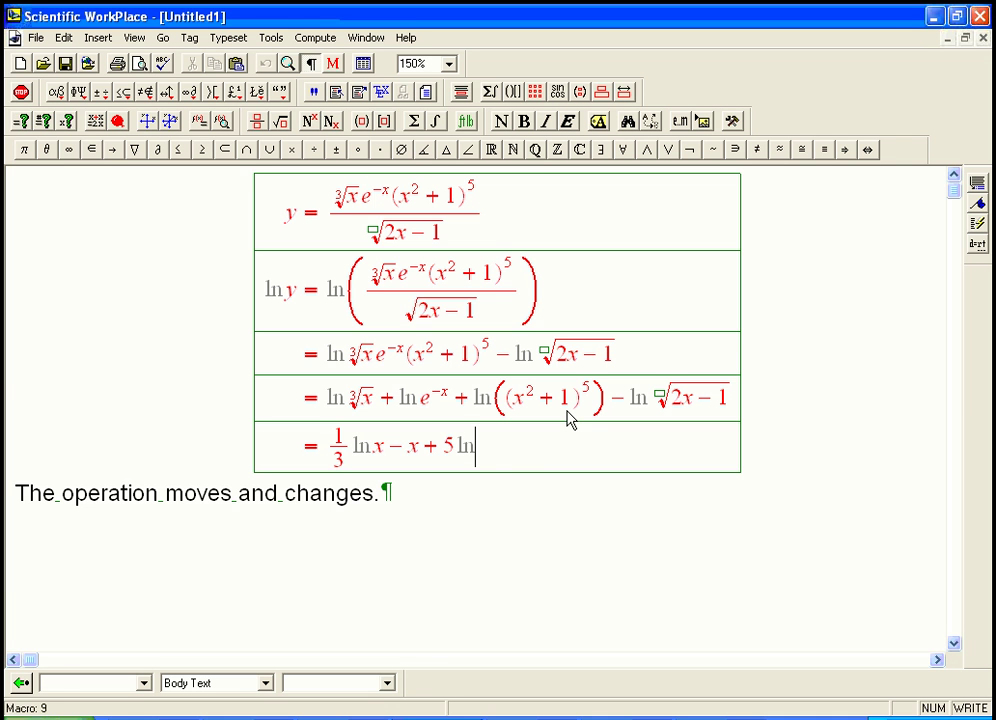
text((x^2)
key(Right)
text(+1)
key(Right)
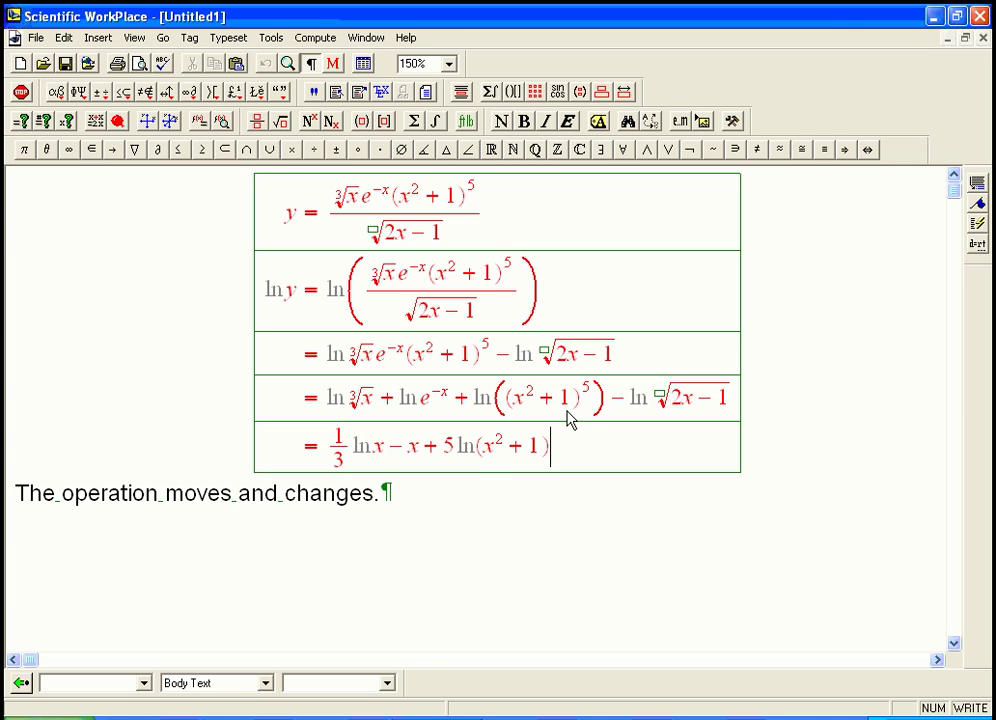
text(-)
Finish row five with (1/2) ln(2x − 1)
drag(669, 407, 722, 400)
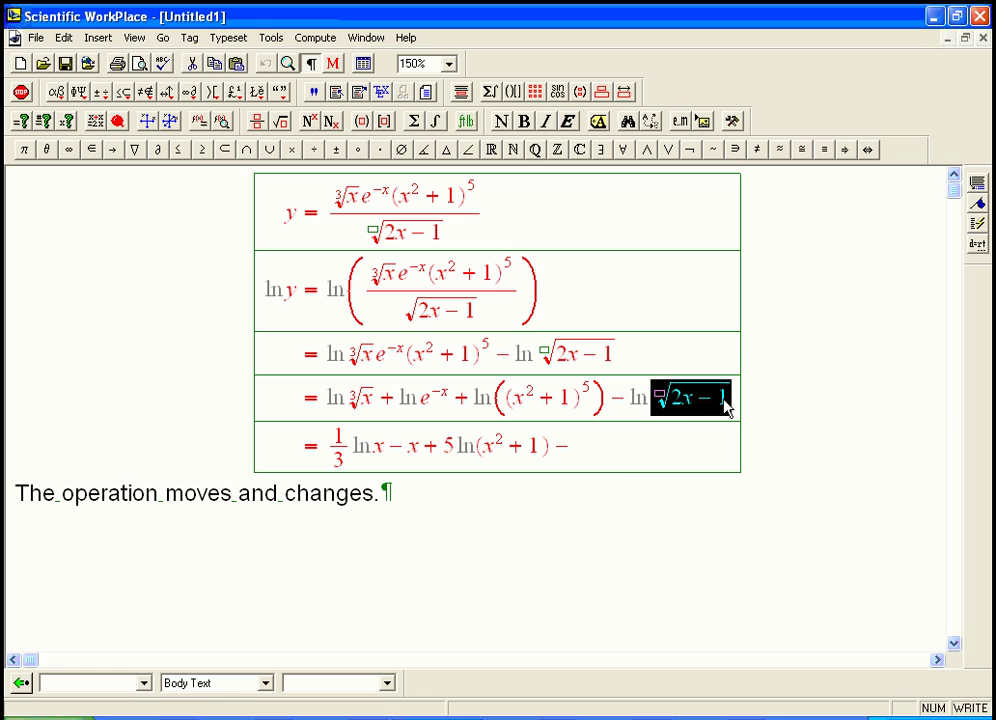
click(578, 455)
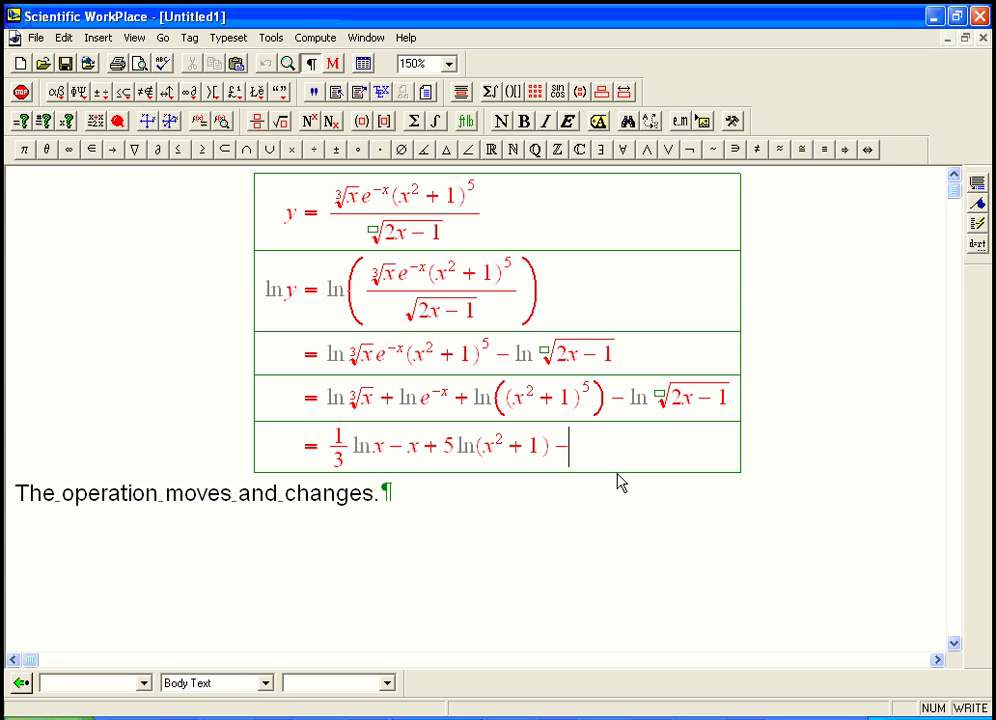
key(ctrl+f)
text(1)
key(Tab)
text(2 ln)
key(ctrl+9)
text(2x-1)
key(Right)
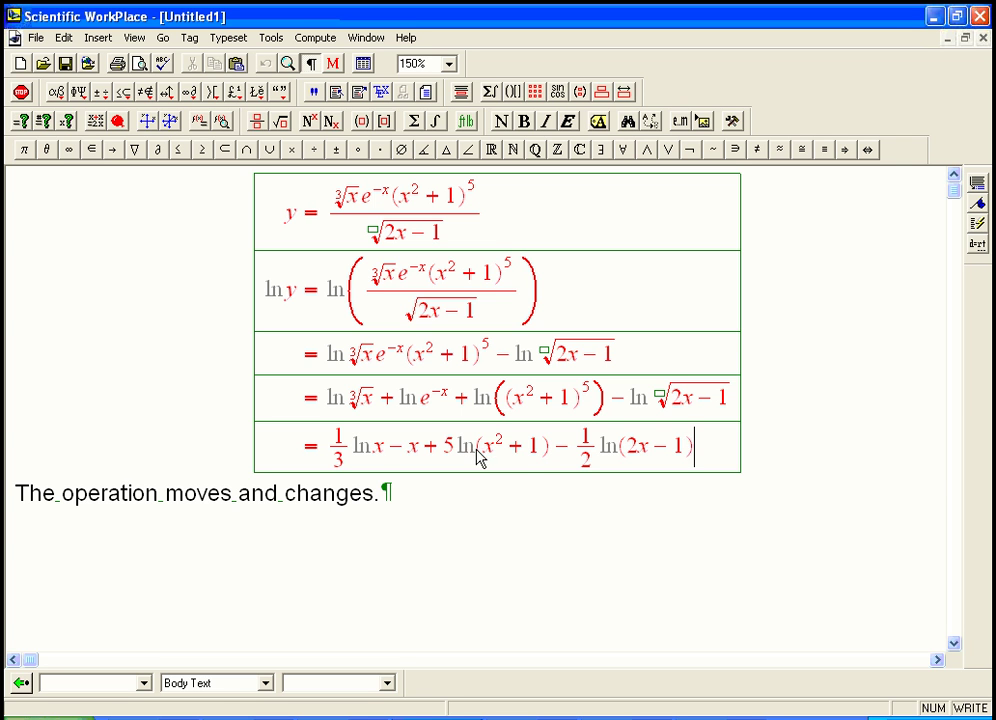
drag(482, 456, 541, 462)
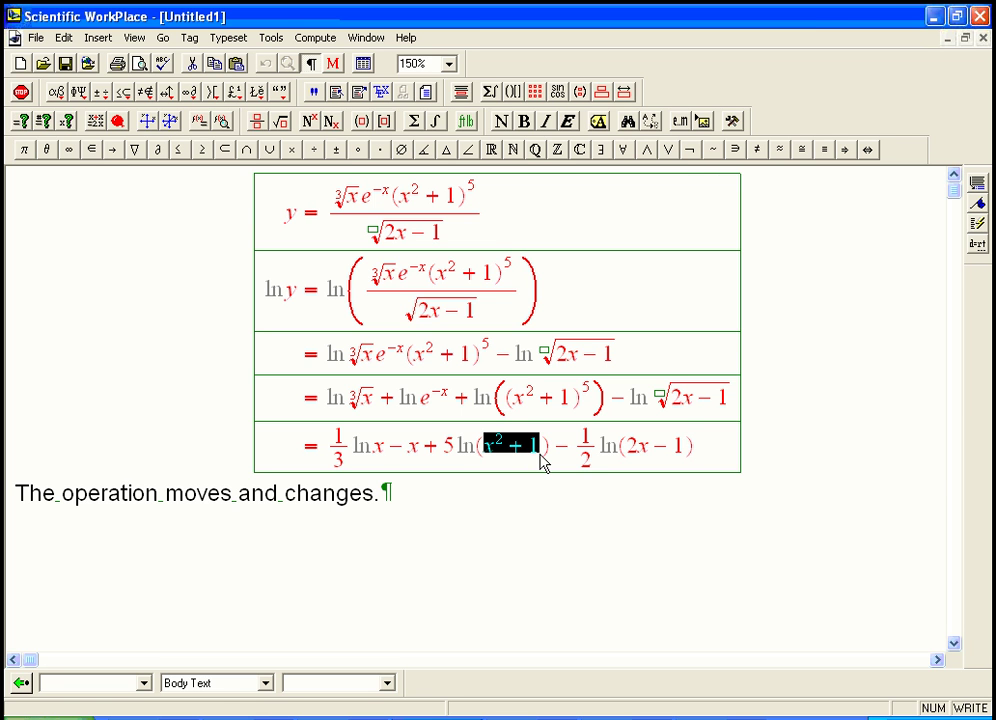
click(524, 452)
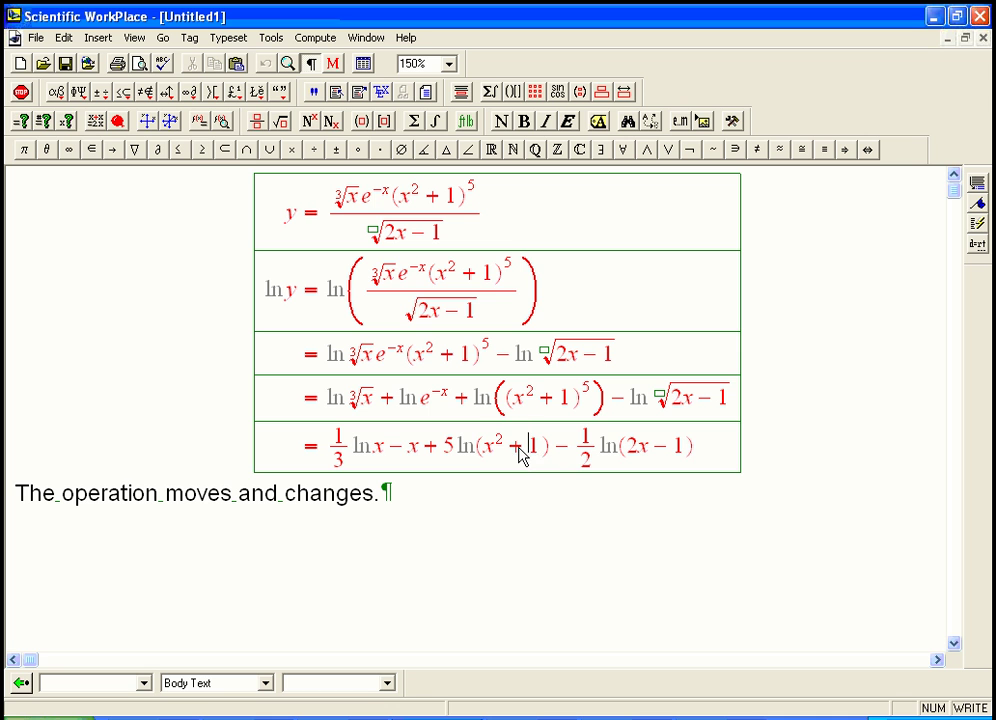
Append 'powers-->products; products--->sums' to the note below the derivation
click(451, 498)
text(pos)
key(BackSpace)
text(wers)
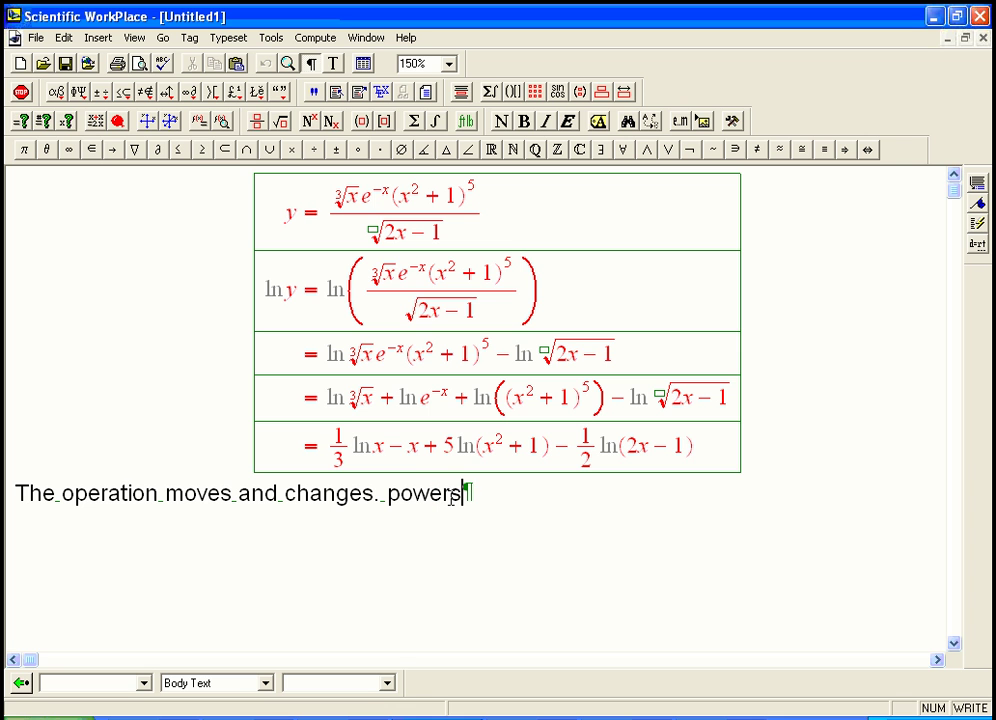
text(-->)
text(produc)
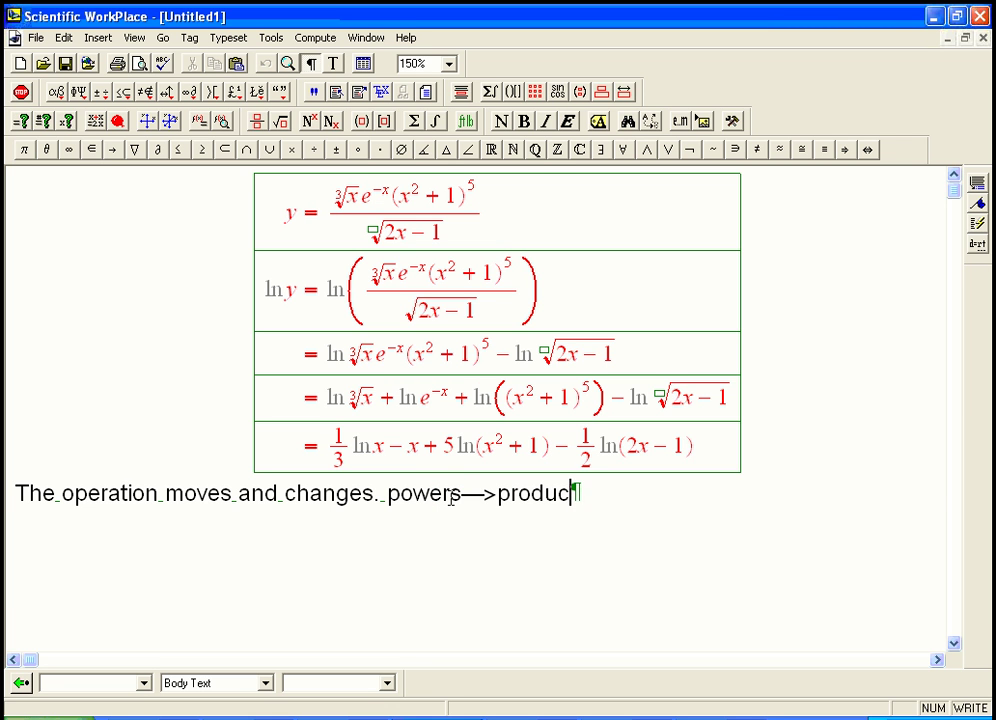
text(ts; p)
text(roducts)
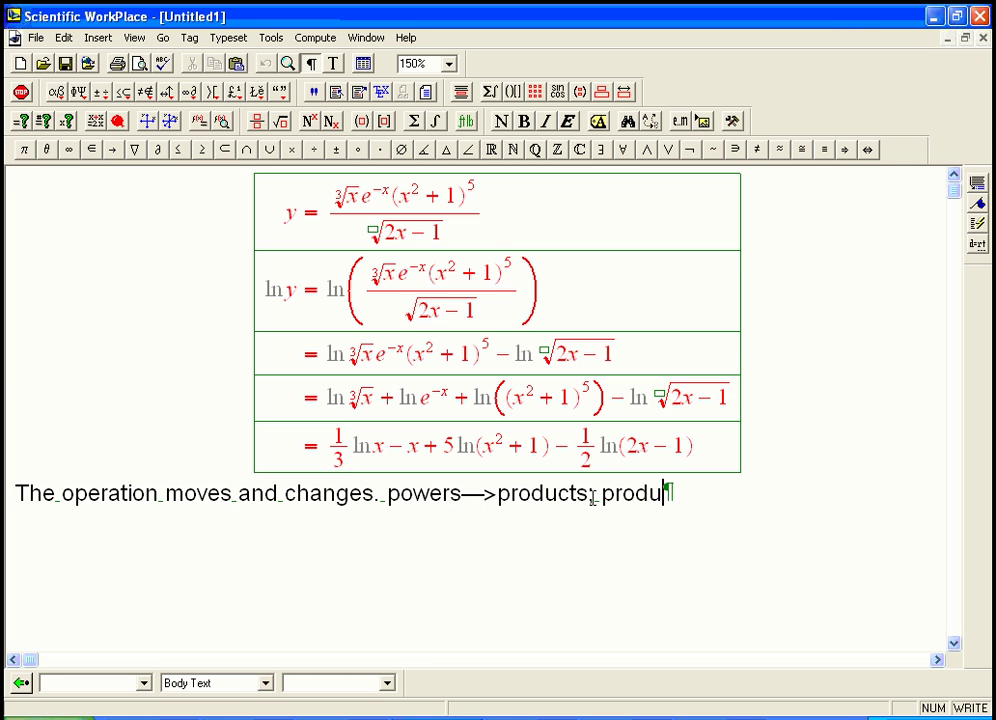
text(---)
text(>sums)
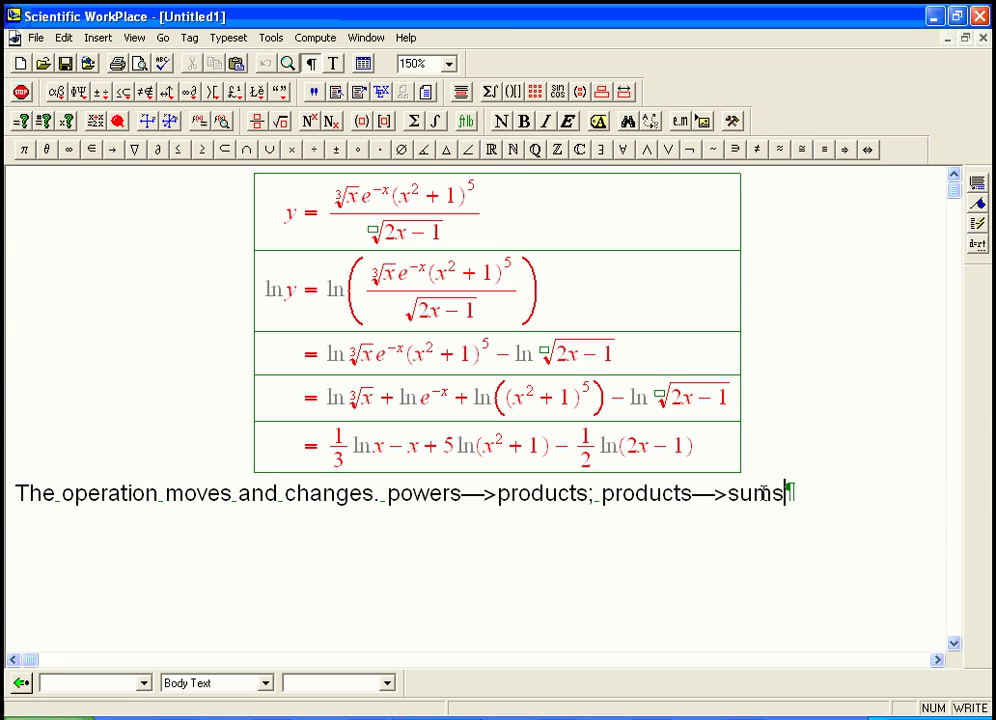
double_click(765, 493)
click(751, 493)
click(527, 446)
Prefix the last row with ln y and point out its minus and plus signs
click(301, 446)
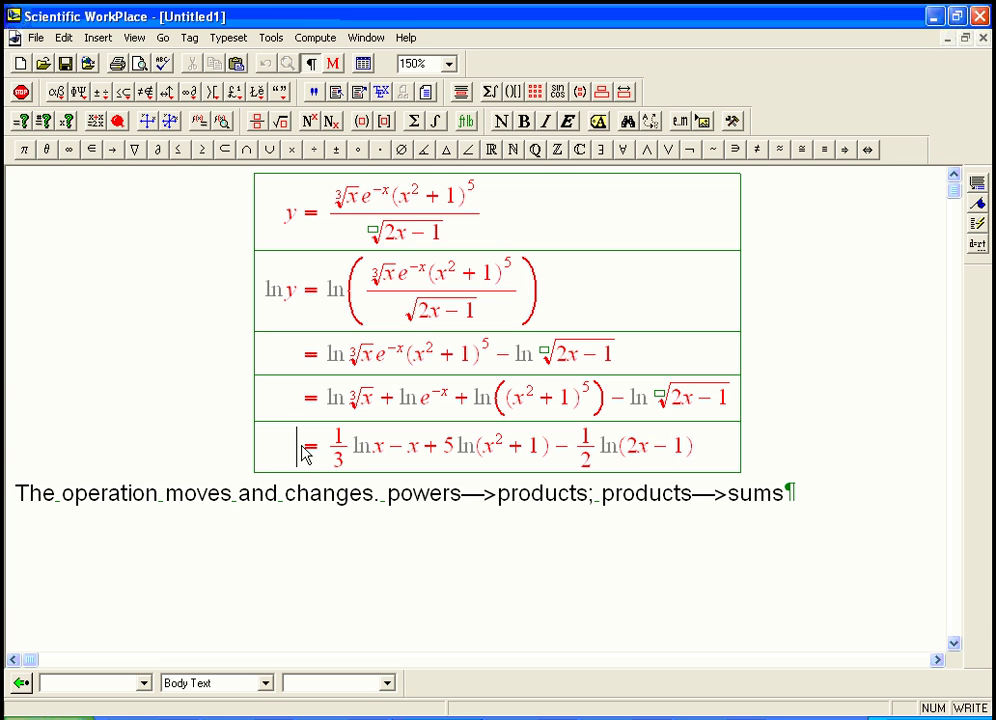
text(lny)
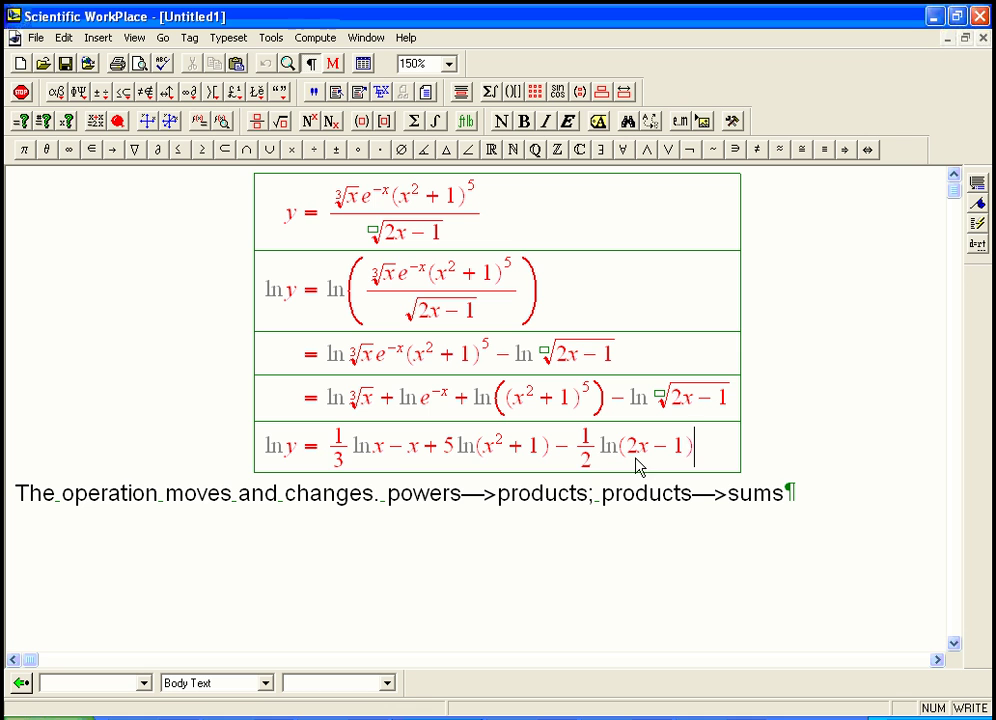
double_click(396, 452)
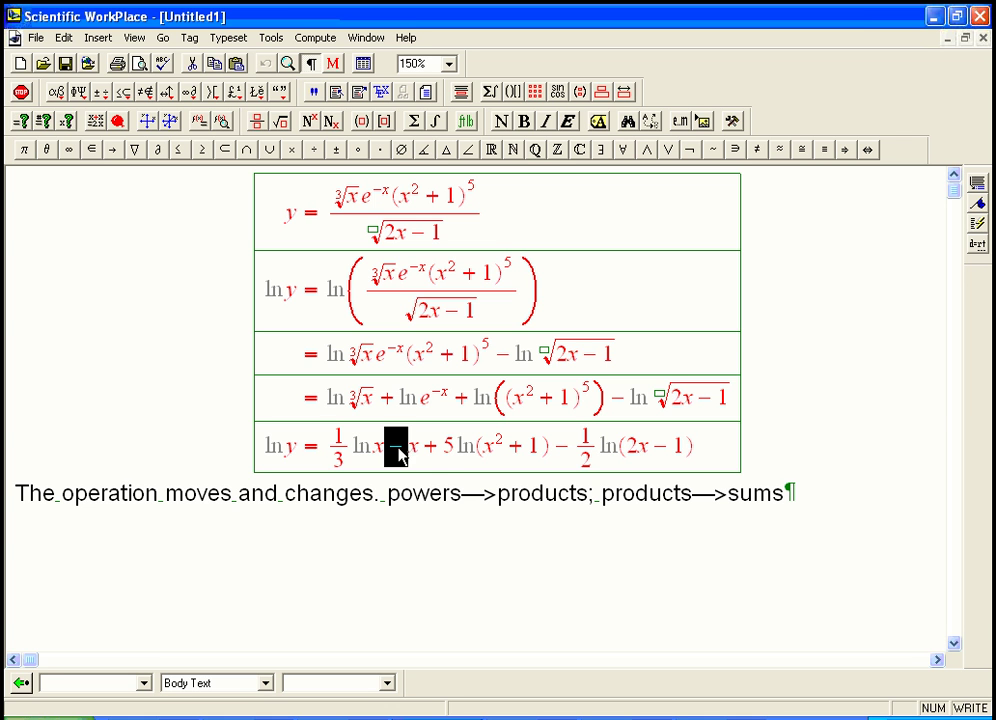
double_click(430, 450)
click(585, 457)
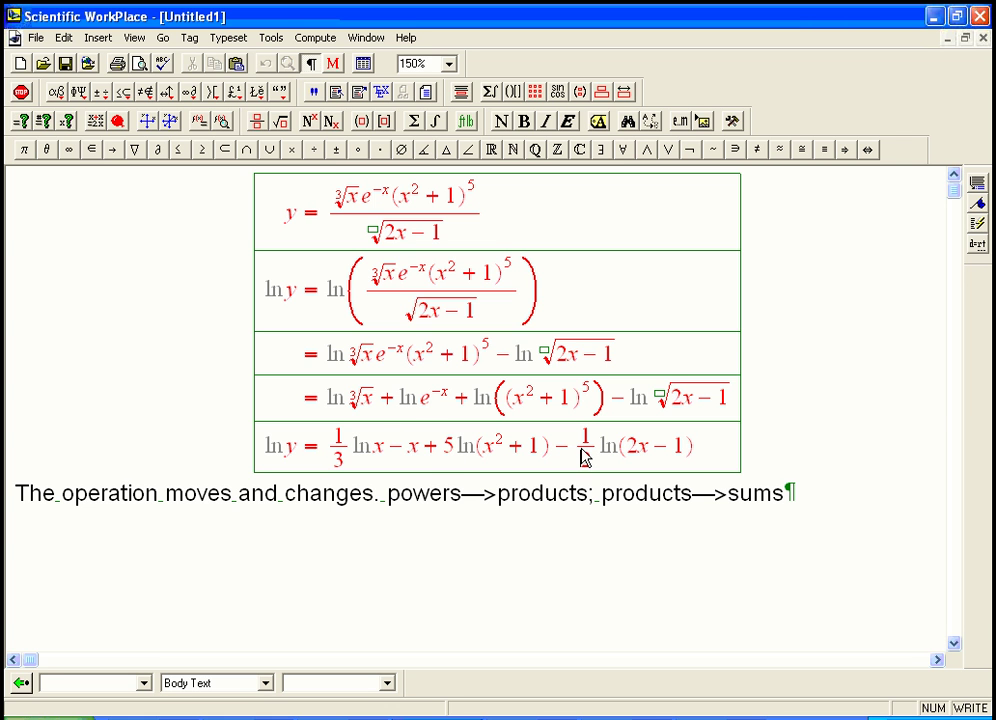
Point out the one-half coefficient, the exponent 5 and the √(2x − 1) term
double_click(583, 452)
click(595, 453)
double_click(510, 266)
click(510, 272)
double_click(551, 360)
click(590, 400)
Add an empty row below and turn the left side into d/dx(ln y)
click(703, 458)
key(Return)
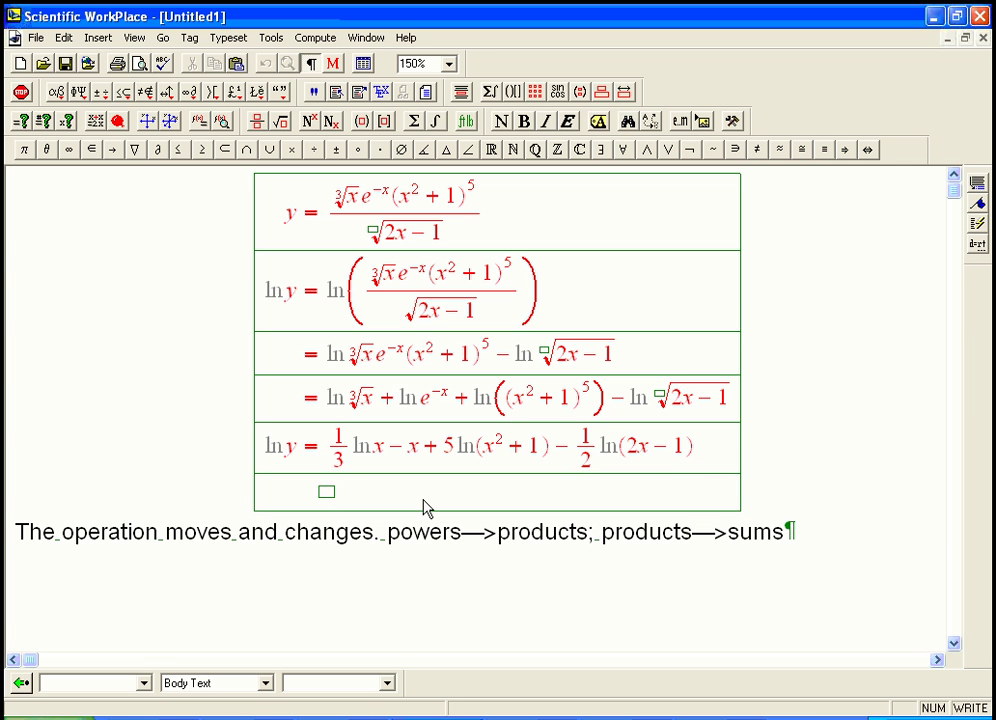
click(265, 456)
key(ctrl+f)
text(d)
key(Tab)
text(x)
key(shift+Right)
key(shift+Right)
key(ctrl+9)
key(Right)
Apply d/dx to the parenthesized right-hand side of the ln y row
key(ctrl+f)
text(d)
key(Tab)
text(d)
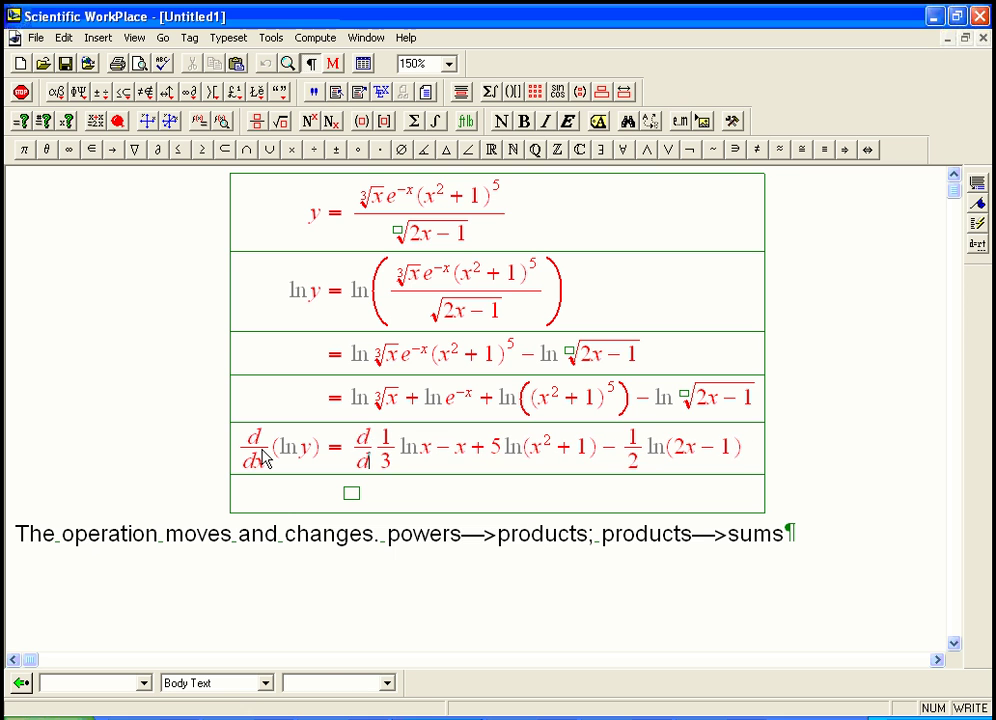
text(x)
key(Right)
key(shift+Right)
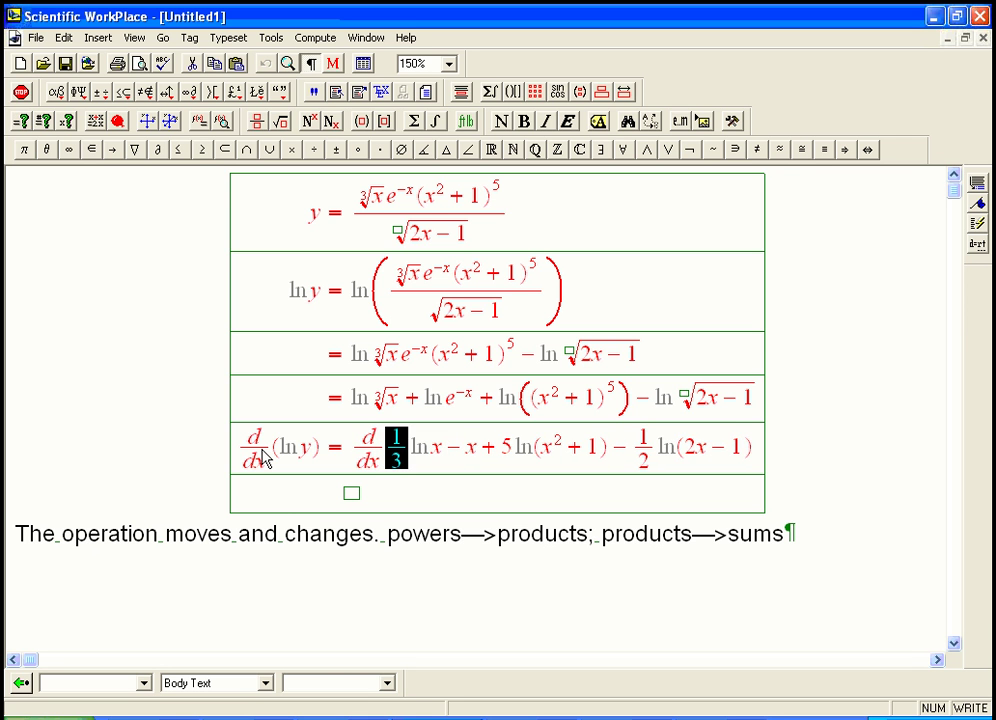
key(shift+Right)
key(shift+Right)
key(shift+Right)
key(shift+End)
key(ctrl+9)
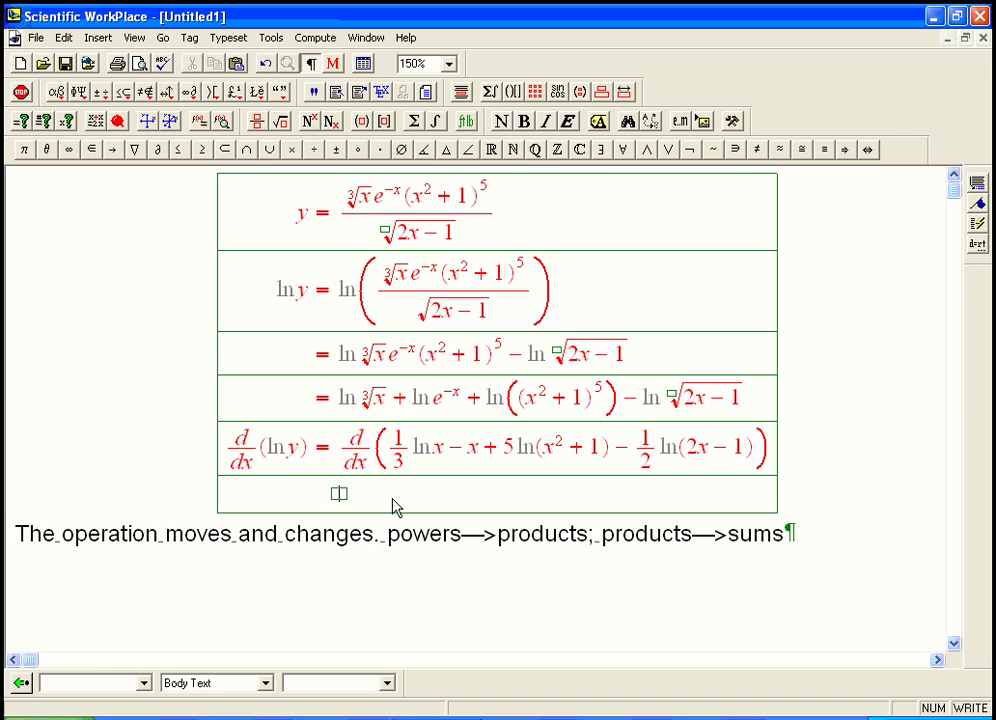
Start the new row with (1/y)(dy/dx)
key(ctrl+f)
text(1/)
key(Tab)
text(y)
key(ctrl+f)
text(dy/)
key(Tab)
text(dx)
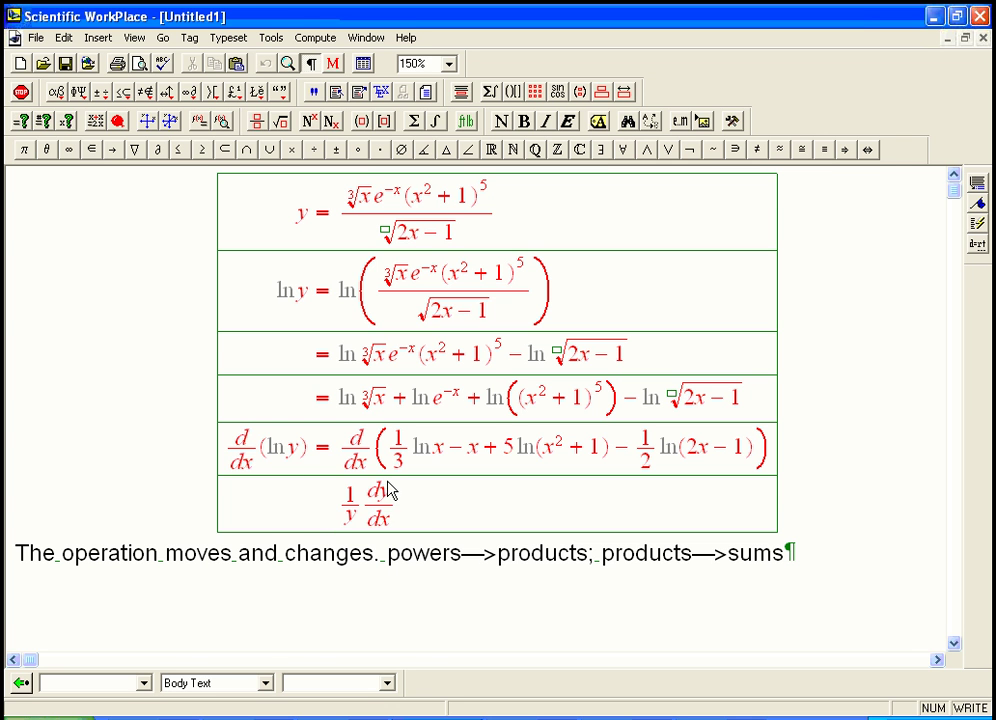
After 1/y dy/dx, type = (1/3)(1/x) as two fractions
click(418, 519)
text(=)
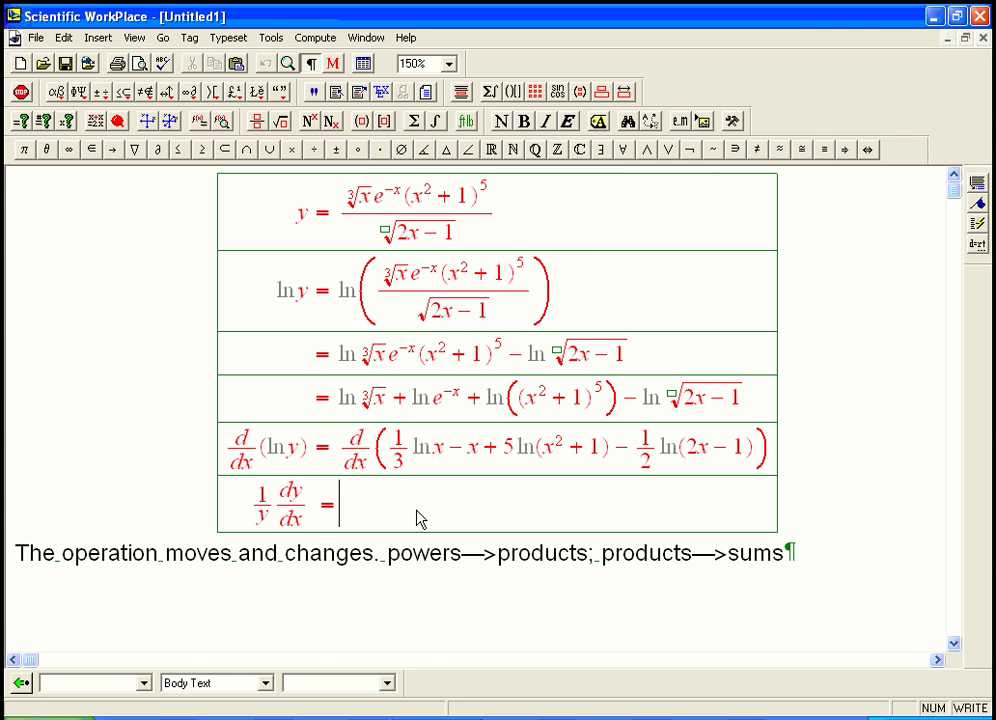
key(ctrl+f)
text(1/)
key(Down)
text(3)
key(Right)
key(ctrl+f)
text(1)
key(Down)
text(x)
key(Right)
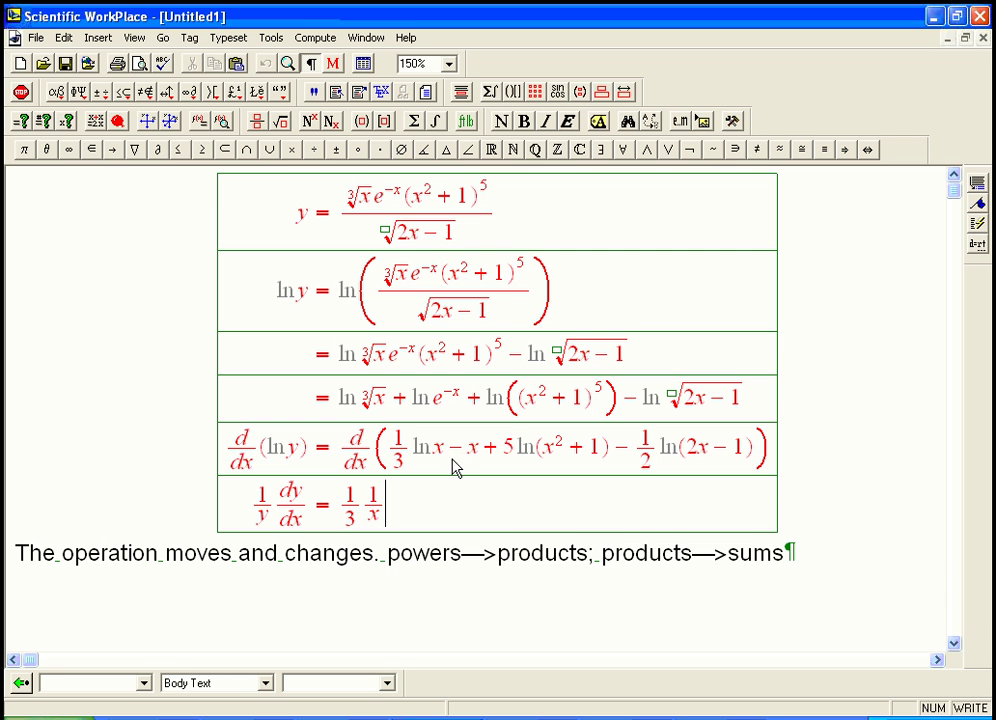
Append −1 + 5·2x/(x²+1), with a centred multiplication dot in the numerator
text(-1+)
key(ctrl+f)
text(5/()
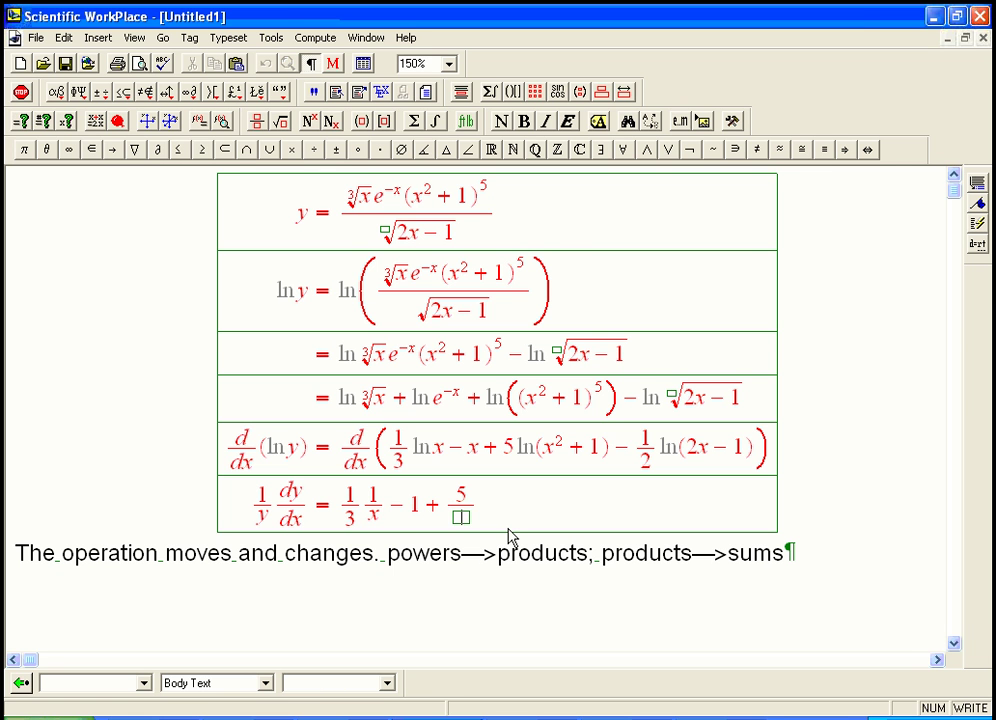
text(x^2)
key(Right)
text(+1)
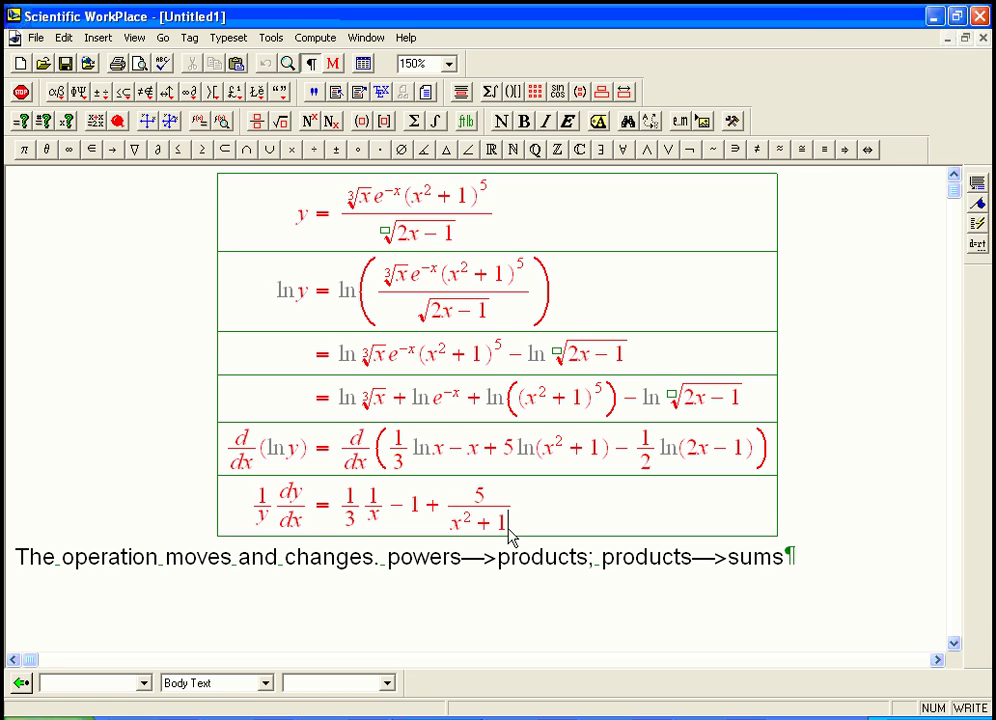
key(Up)
click(381, 150)
text(2x)
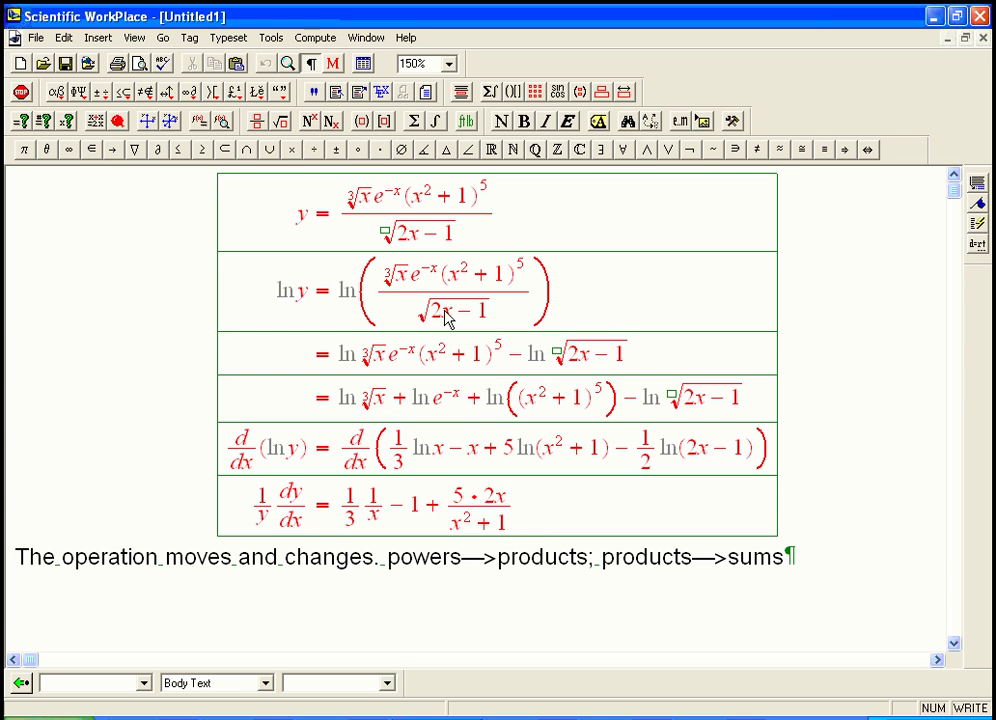
click(535, 522)
Append − 2/(2(2x−1)), changing the numerator from 1 to 2, then add a new row
text(-)
key(ctrl+f)
text(1/)
key(Down)
text(2(2x-1)
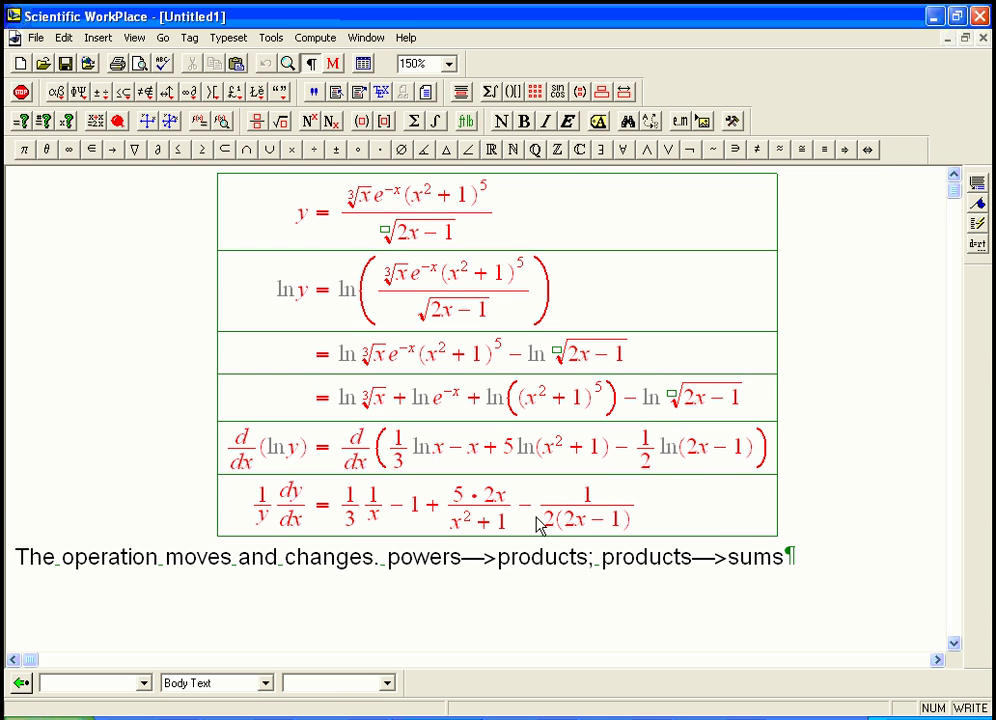
click(591, 498)
key(BackSpace)
text(2)
key(Return)
Start the new row with = 1/(3x) − 1 and dismiss the Bad parse of math warning
text(=)
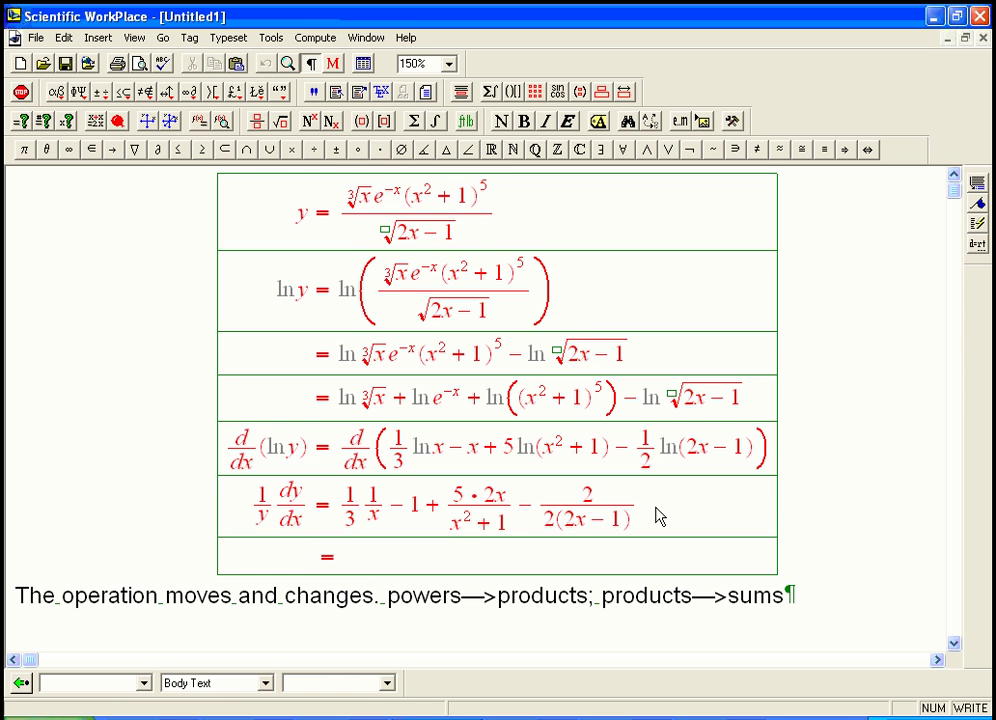
key(ctrl+f)
text(1)
key(Tab)
text(3x)
key(Right)
text(-1)
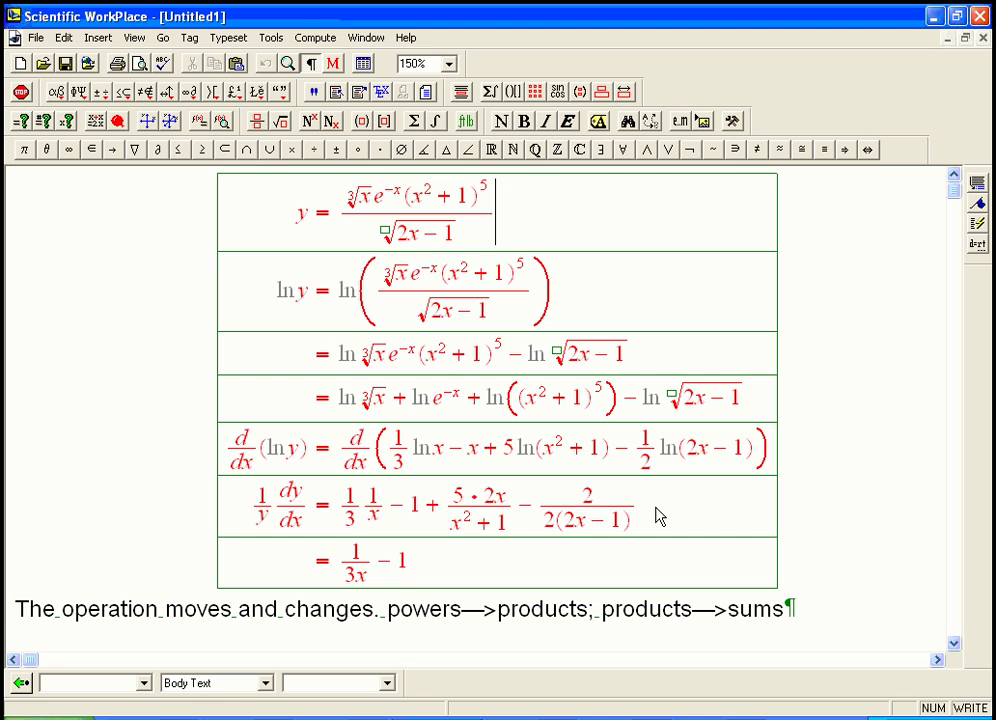
key(Left)
key(ctrl+e)
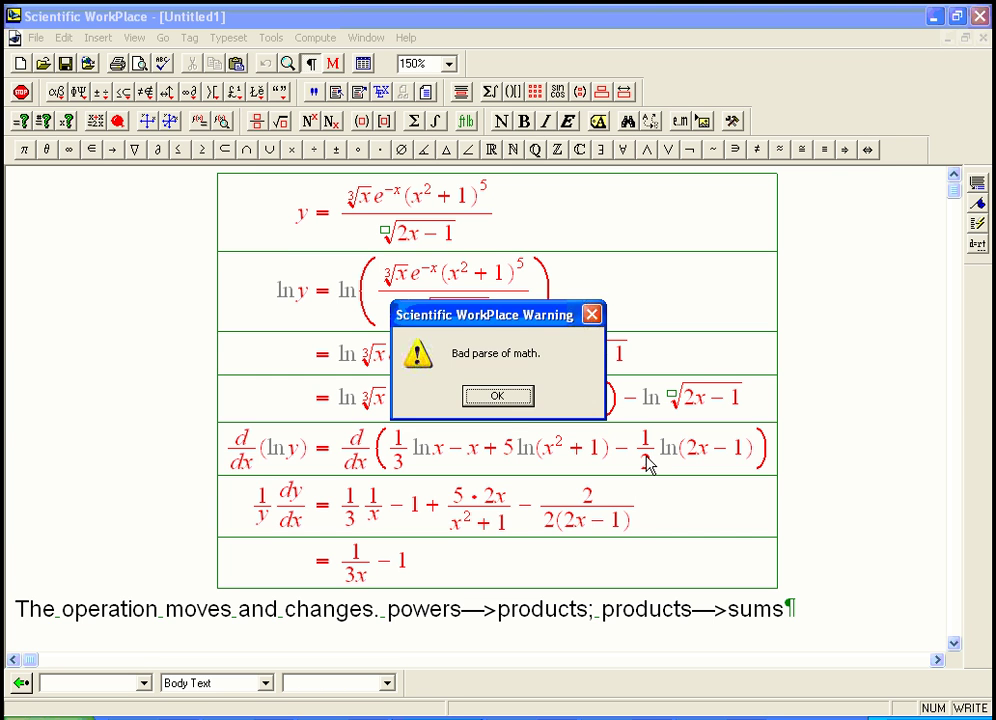
key(Return)
Add the terms 10x/(x²+1) and − 1/(2x−1) to complete the simplified row
key(ctrl+f)
text(10x/)
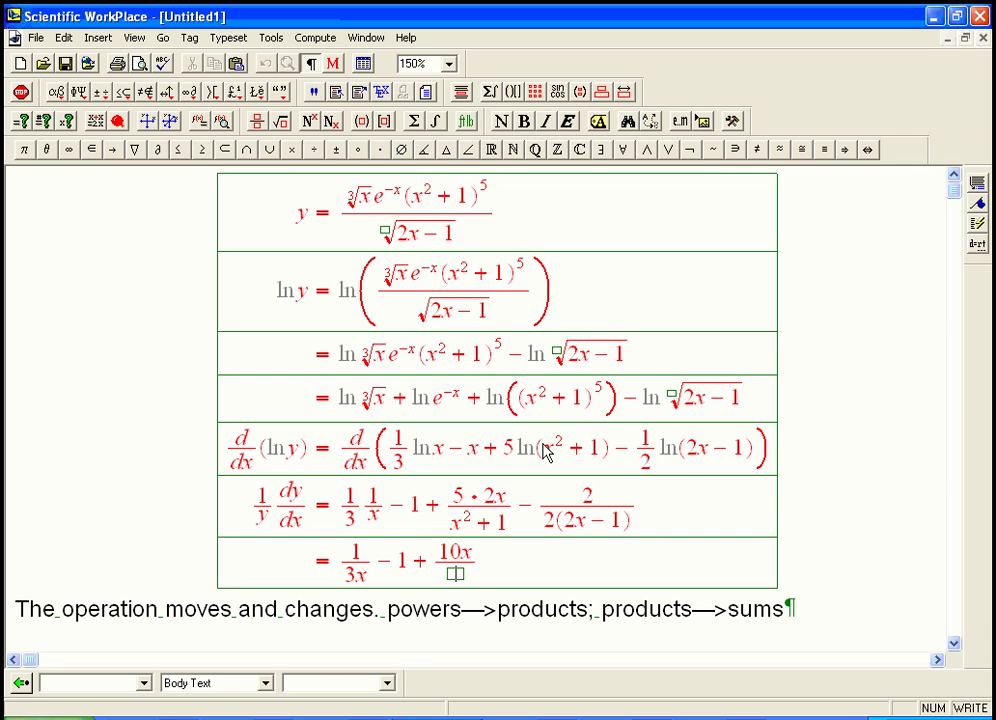
text((x^2)
key(ctrl+h)
text(2)
key(Right)
text(+1)
key(Right)
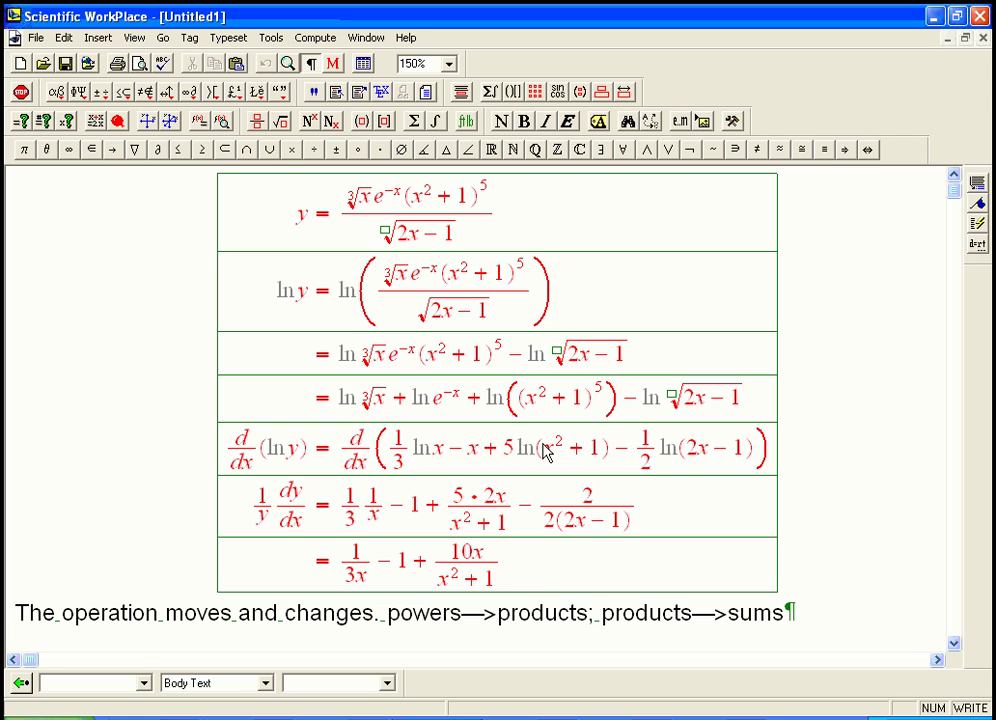
text(-)
key(ctrl+f)
text(1/()
text(2x-1)
key(Right)
Insert dy/dx before the equals sign, put y before the parenthesised sum, and add a new row
click(310, 576)
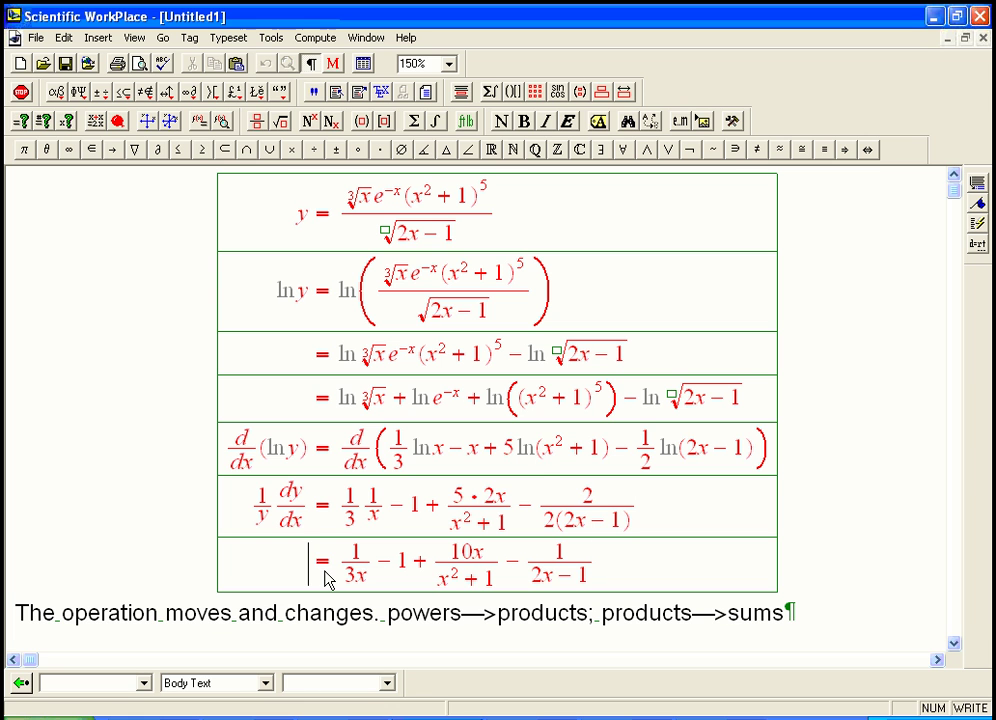
key(ctrl+f)
text(dy/)
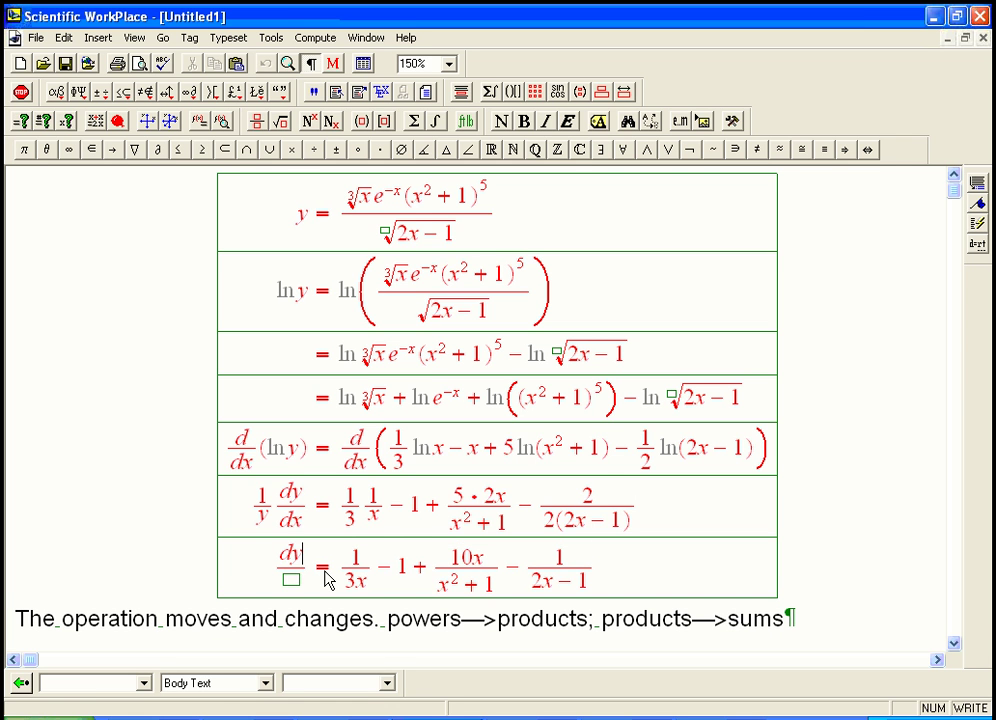
text(dx)
key(Right)
key(Right)
text(y)
key(shift+Right)
key(shift+Right)
key(shift+Right)
key(shift+Right)
key(shift+Right)
key(shift+Right)
key(shift+Right)
key(ctrl+9)
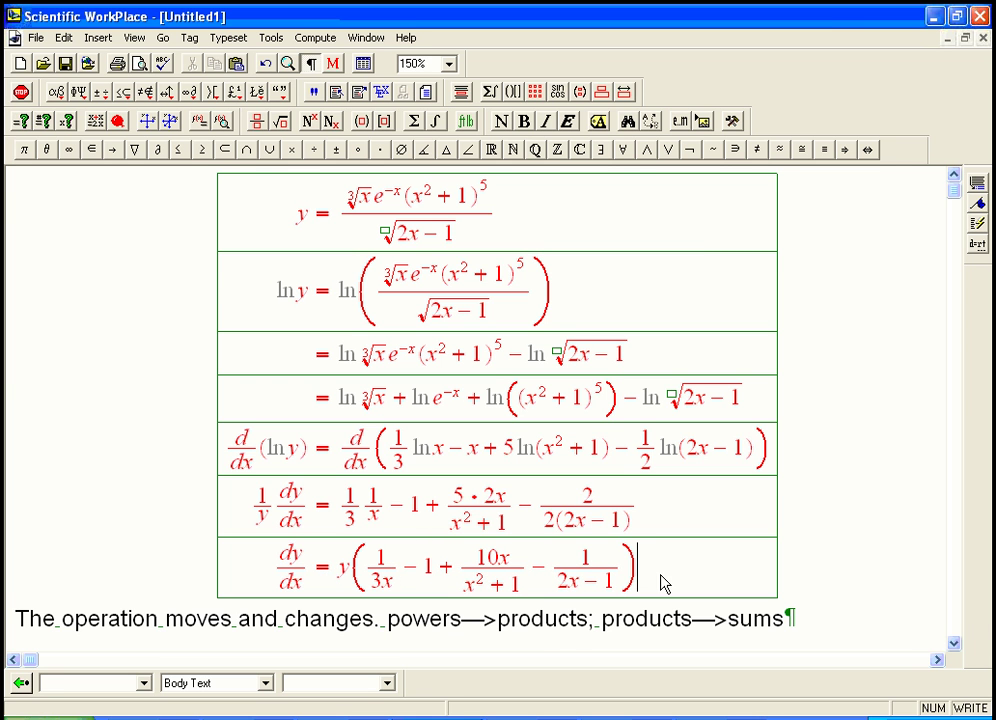
key(Return)
After =, paste the original fraction for y followed by the bracketed sum of fractions
text(=)
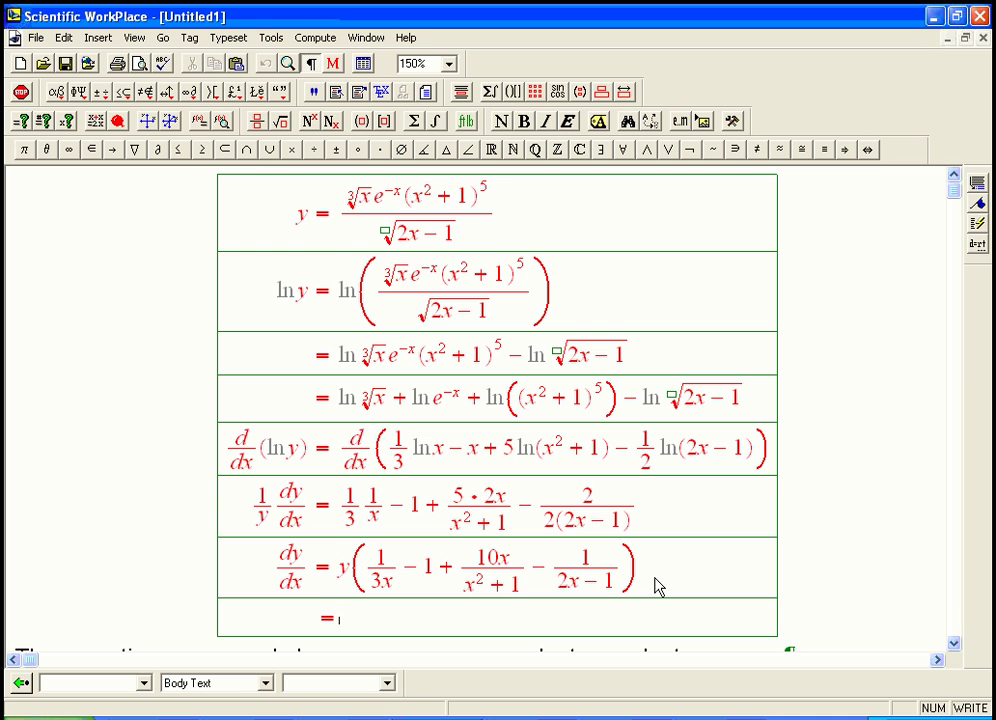
drag(341, 221, 380, 224)
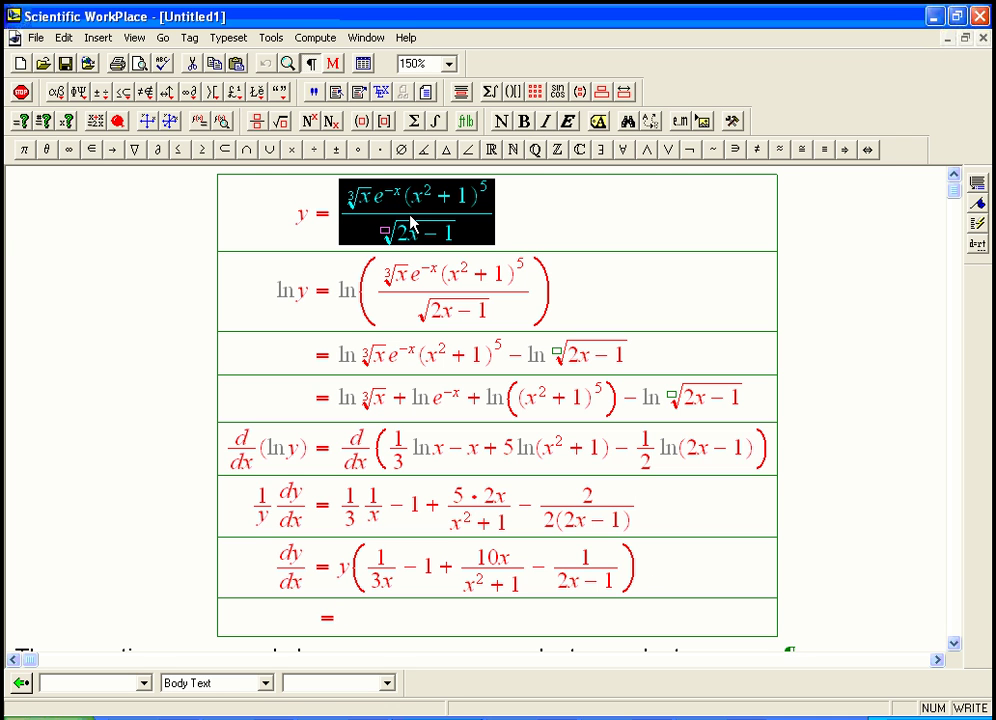
click(345, 628)
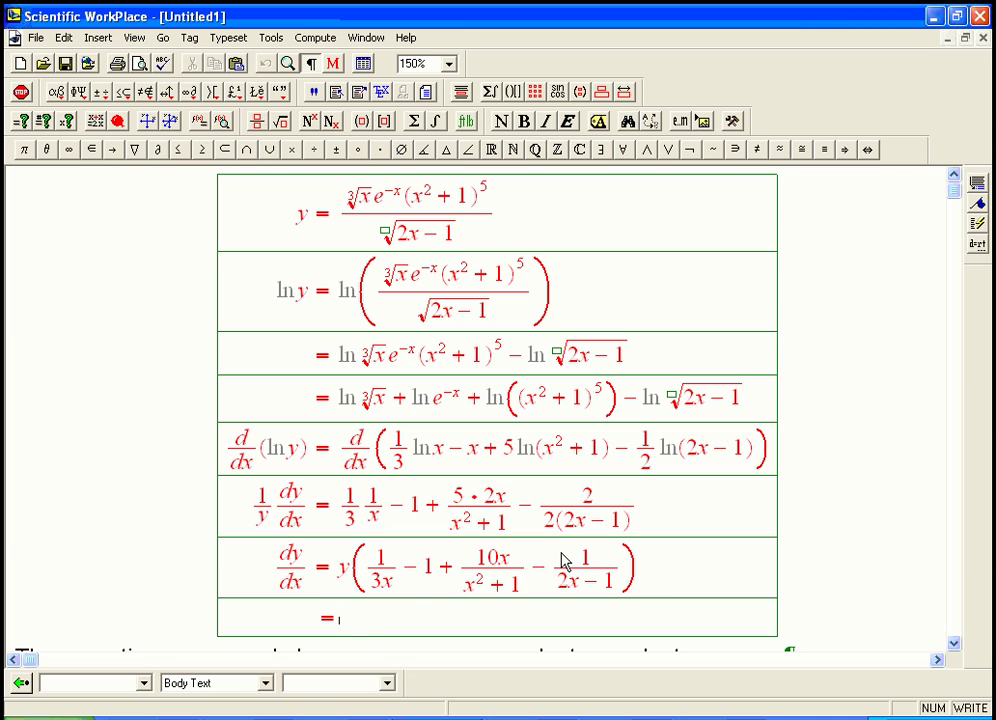
key(ctrl+v)
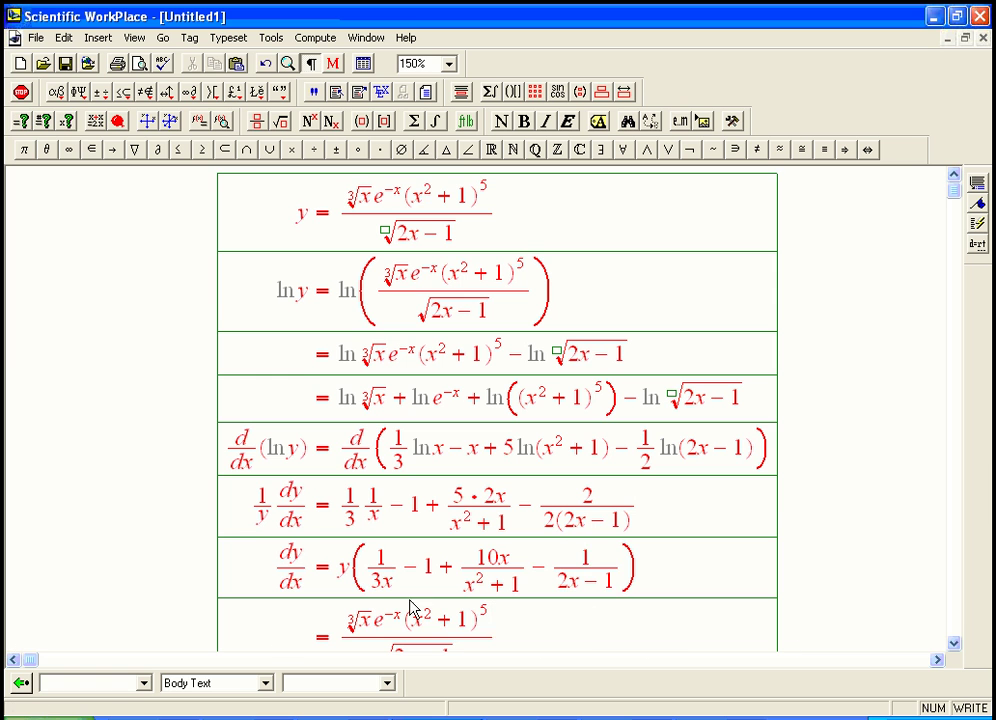
drag(355, 582, 463, 583)
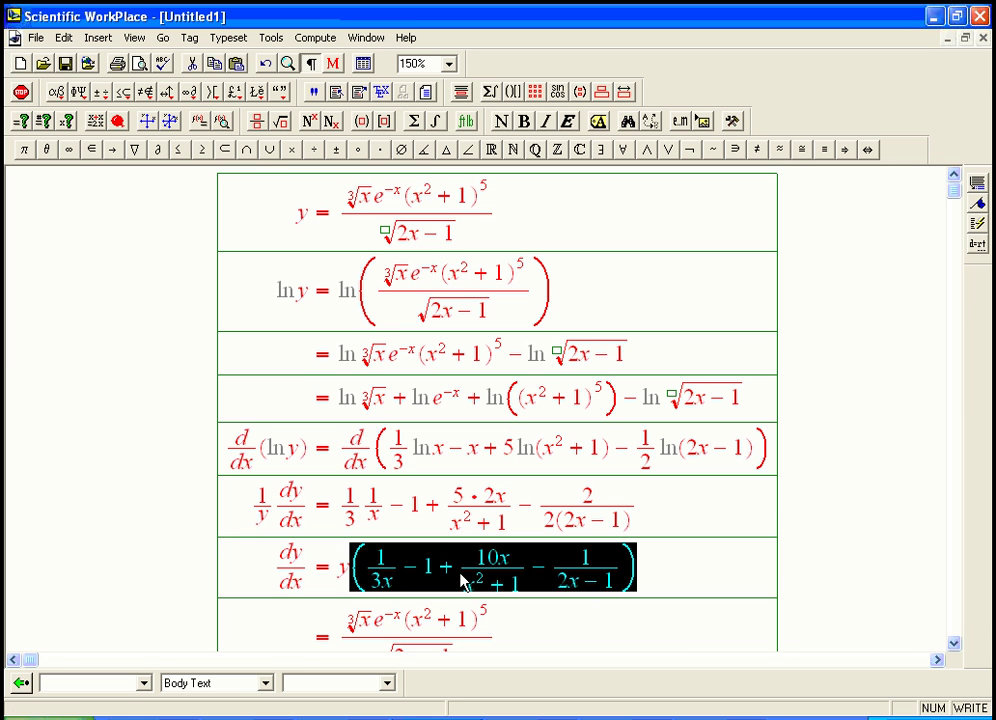
click(954, 644)
click(535, 618)
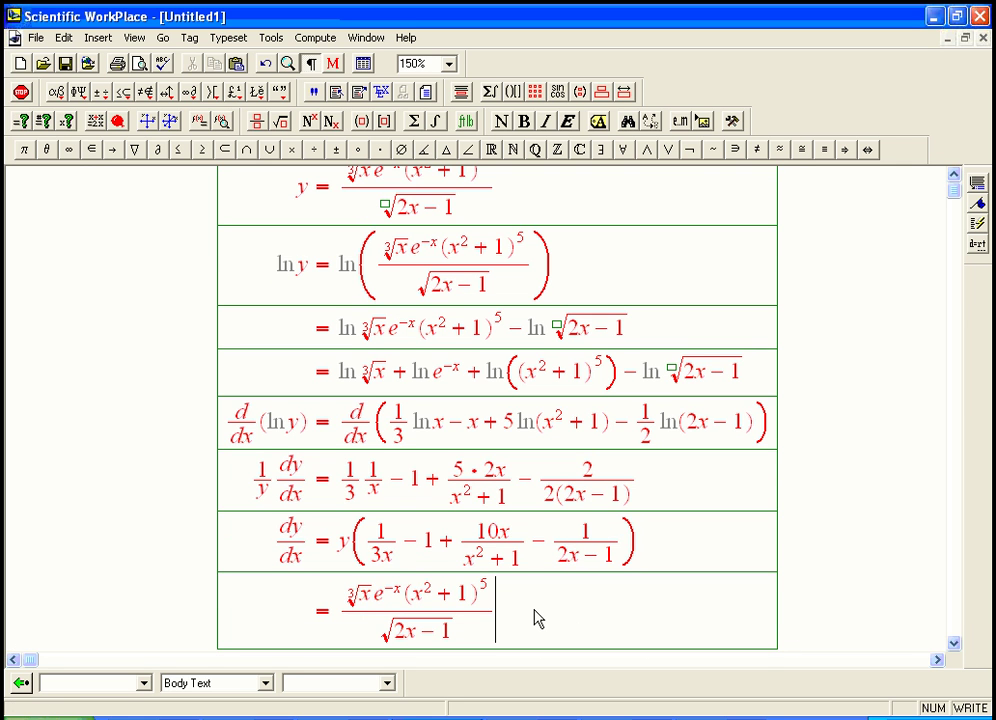
key(ctrl+v)
Insert dy/dx before the equals sign and select the completed final equation row
click(310, 624)
key(ctrl+f)
text(dy/dx)
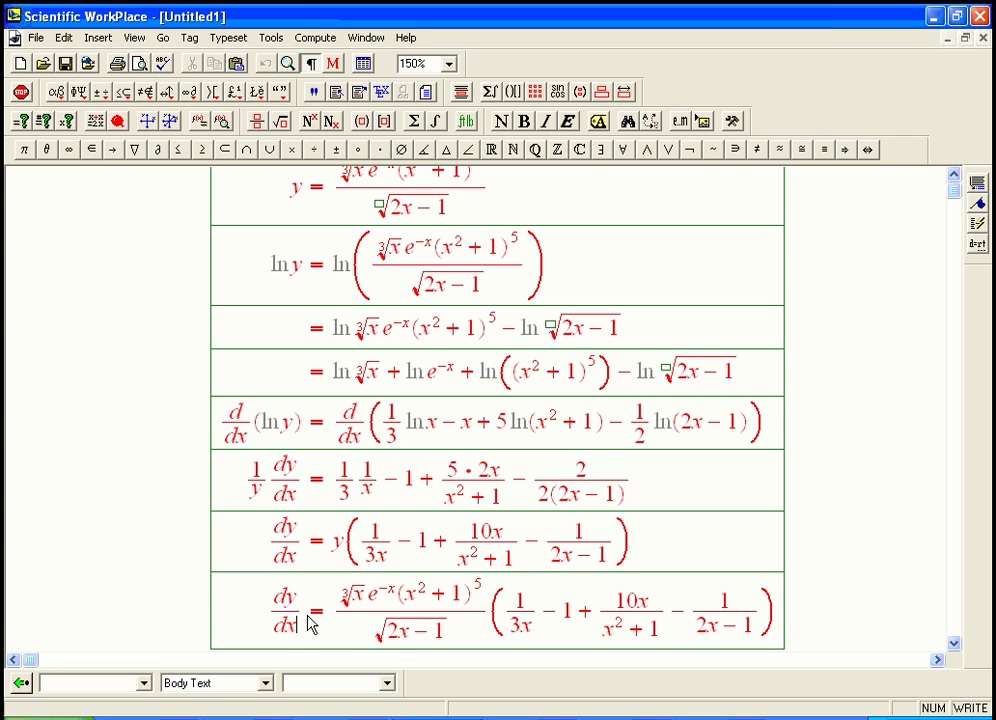
drag(333, 618, 437, 622)
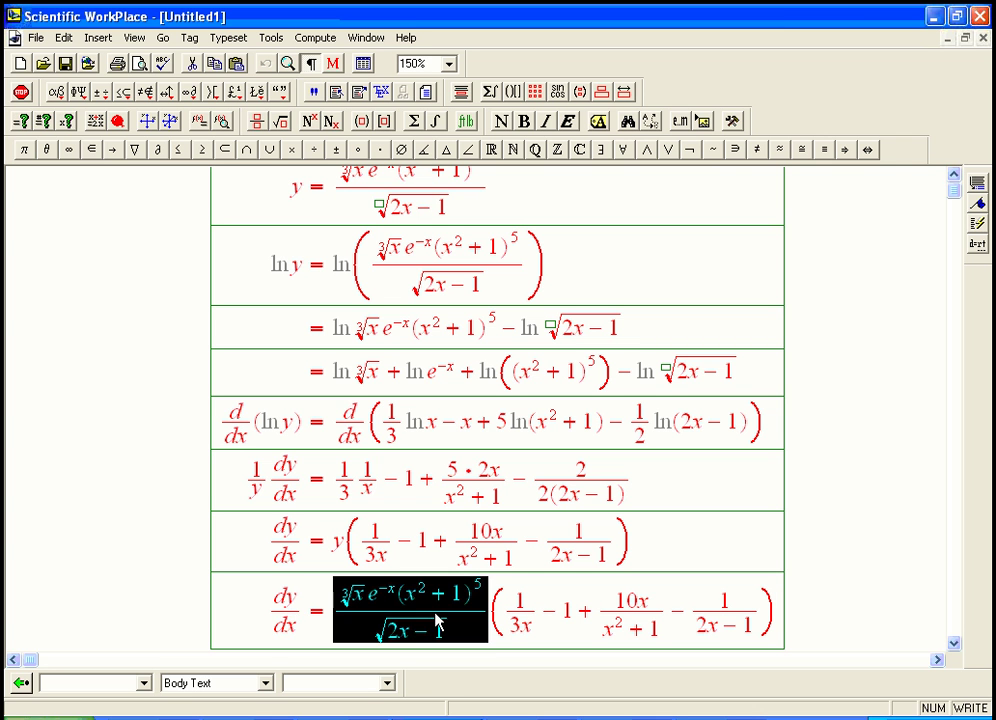
click(507, 613)
shift+click(762, 620)
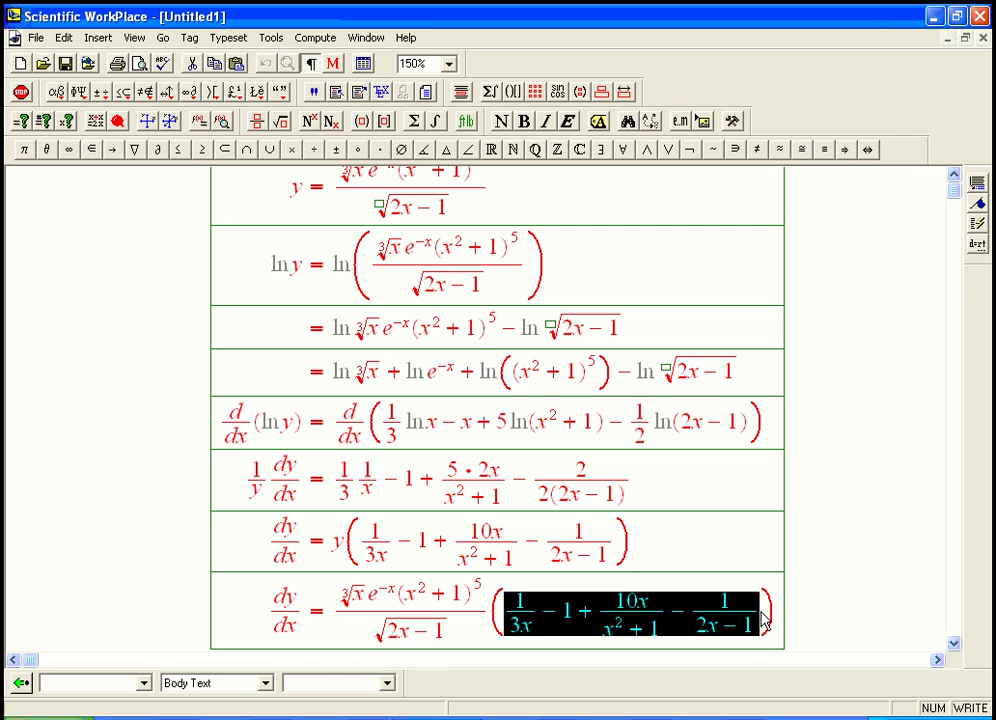
drag(273, 620, 540, 620)
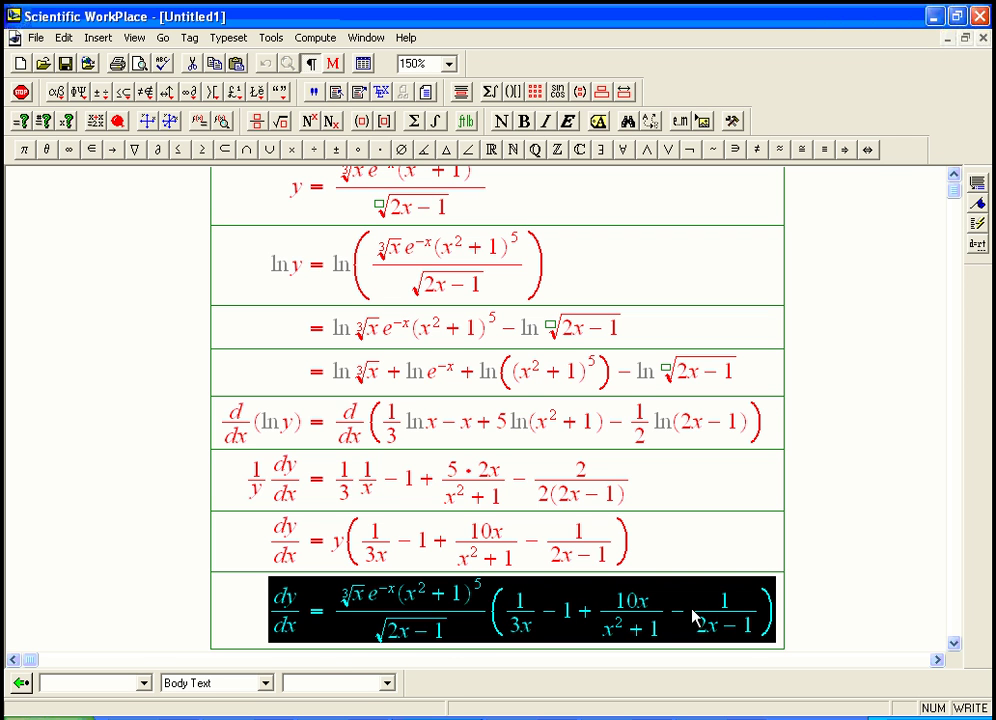